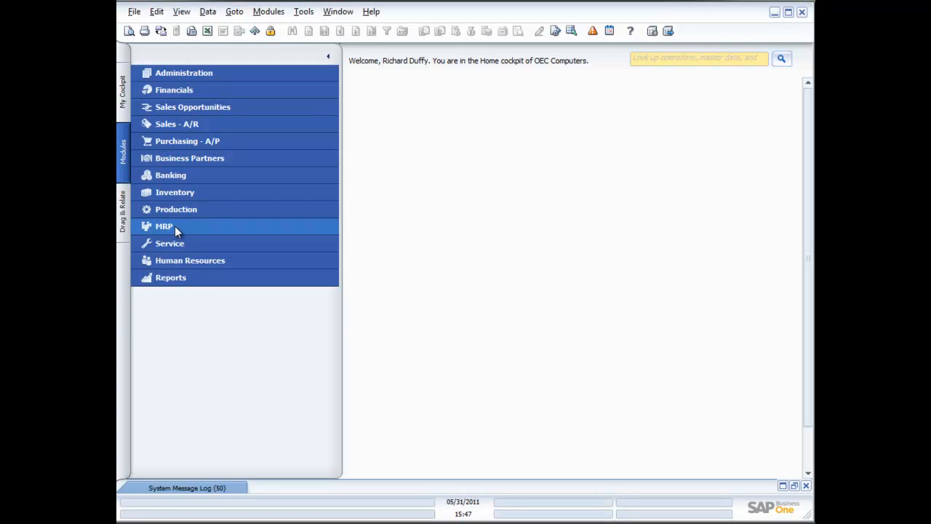
# Open the MRP Forecasts form and start a new forecast record
pyautogui.click(170, 225)
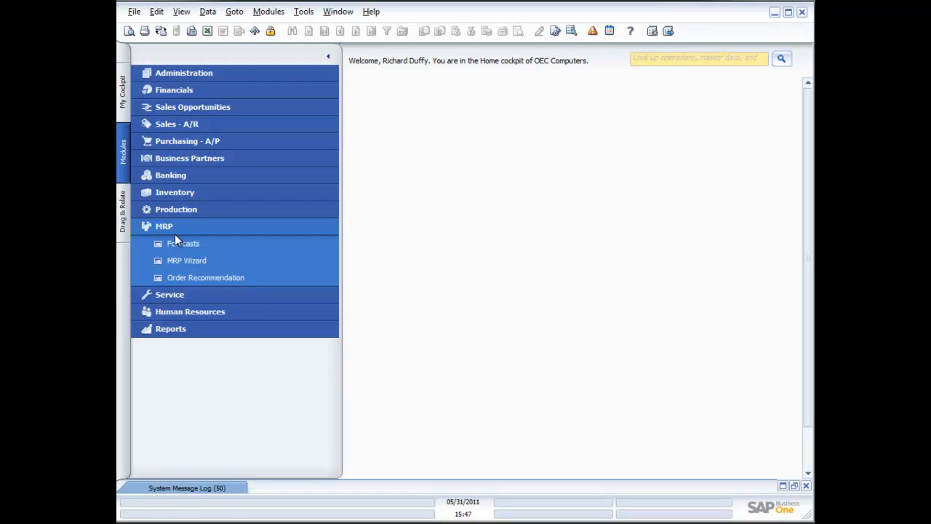
pyautogui.click(183, 243)
pyautogui.moveTo(495, 207); pyautogui.dragTo(449, 125)
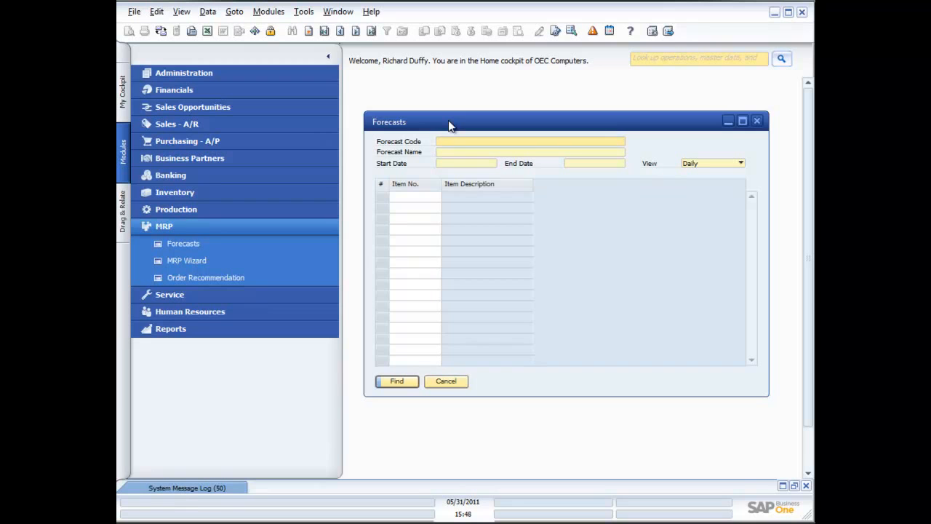
pyautogui.click(308, 32)
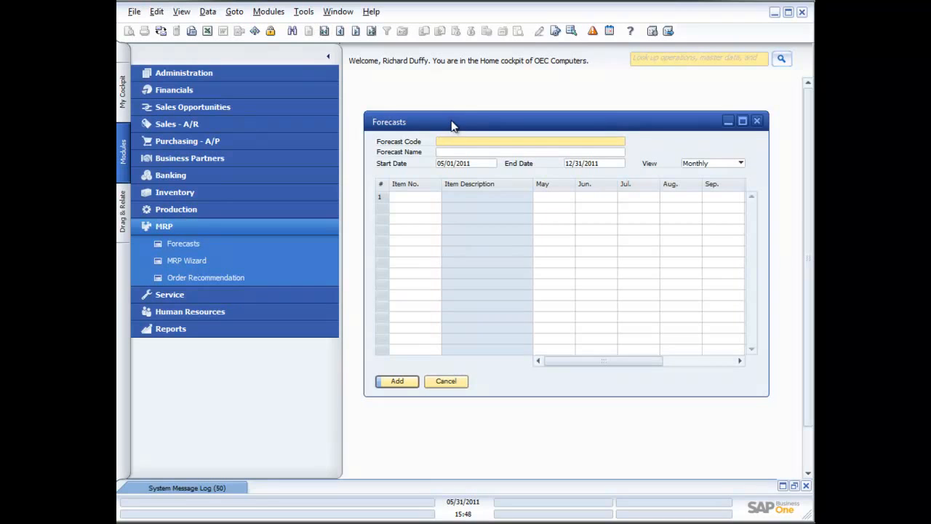
# Enter Q4XMAS as the forecast code and 4th Quarter Forecast as the forecast name
pyautogui.click(464, 140)
pyautogui.write('Q4XMAS')
pyautogui.press('Tab')
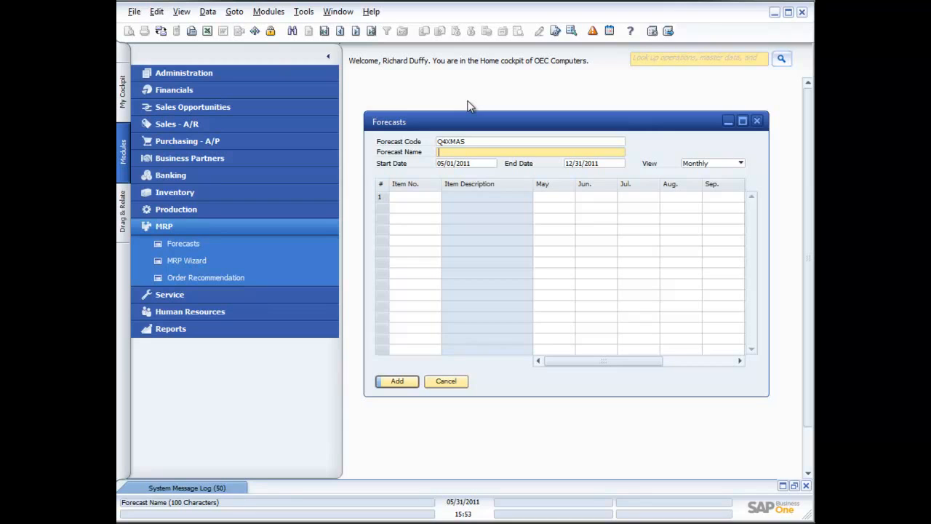
pyautogui.write('4th Quarter Forecast')
# Set the forecast's start date to 10/01/2011 and choose the Monthly view
pyautogui.click(473, 163)
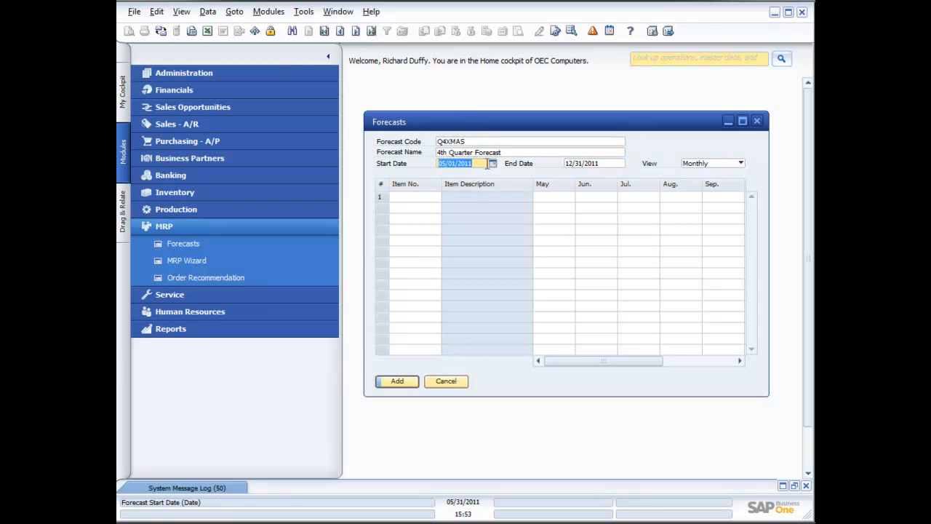
pyautogui.click(493, 163)
pyautogui.click(510, 182)
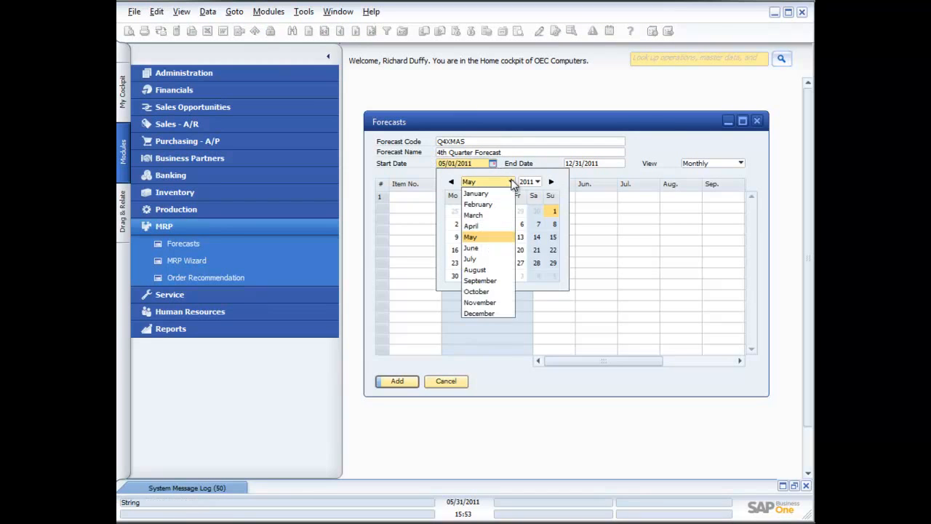
pyautogui.click(486, 292)
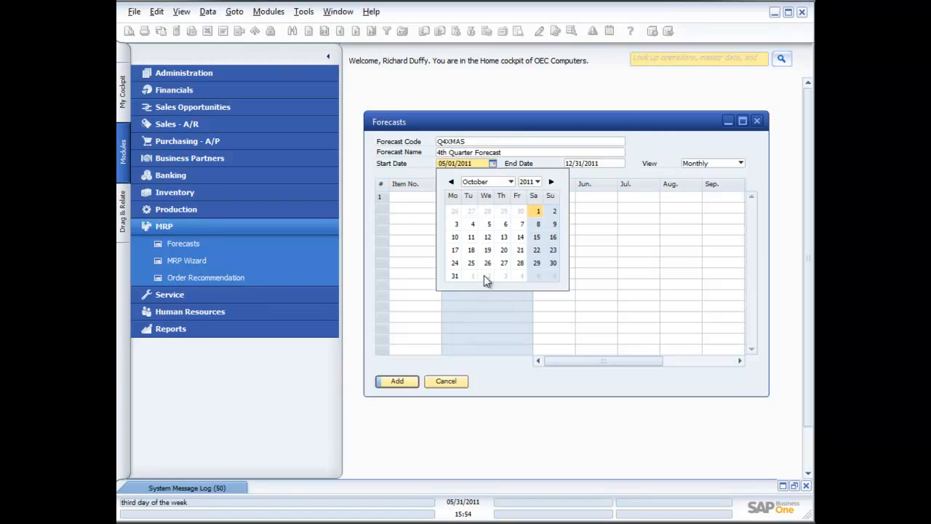
pyautogui.click(537, 212)
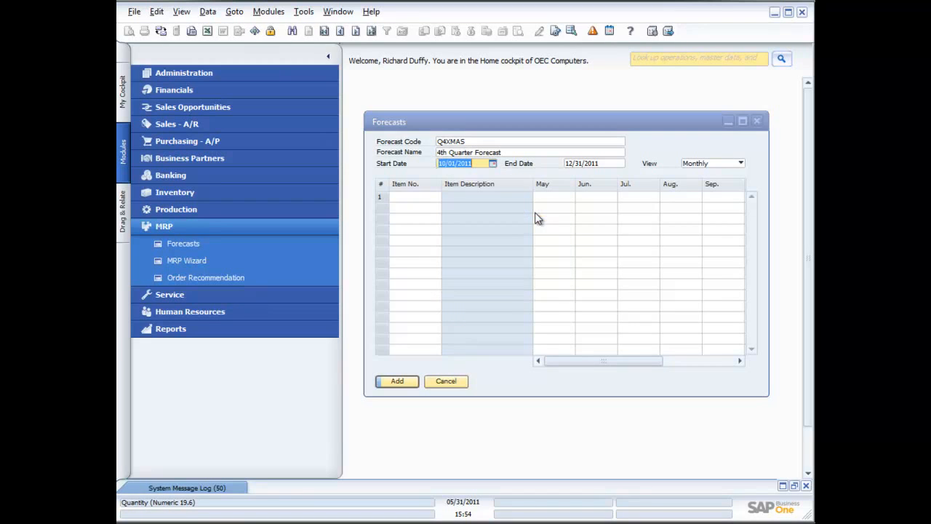
pyautogui.click(607, 163)
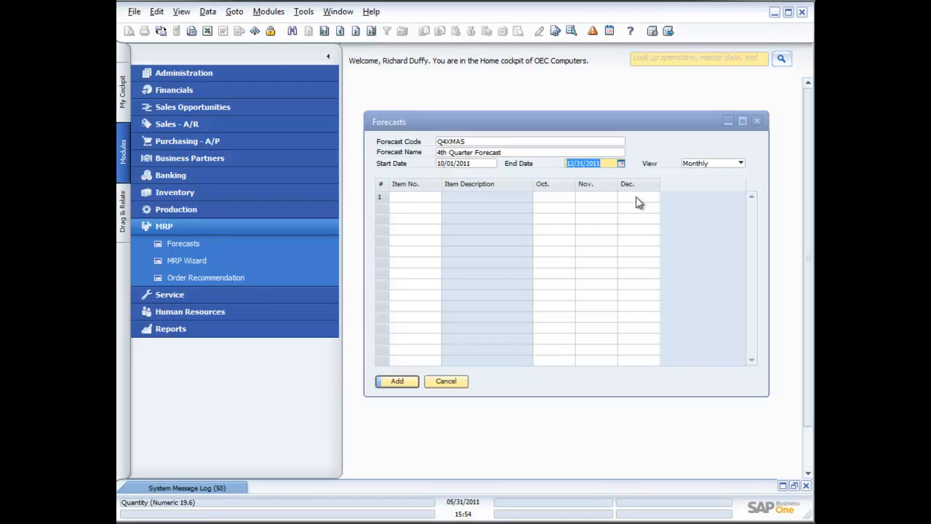
pyautogui.click(741, 164)
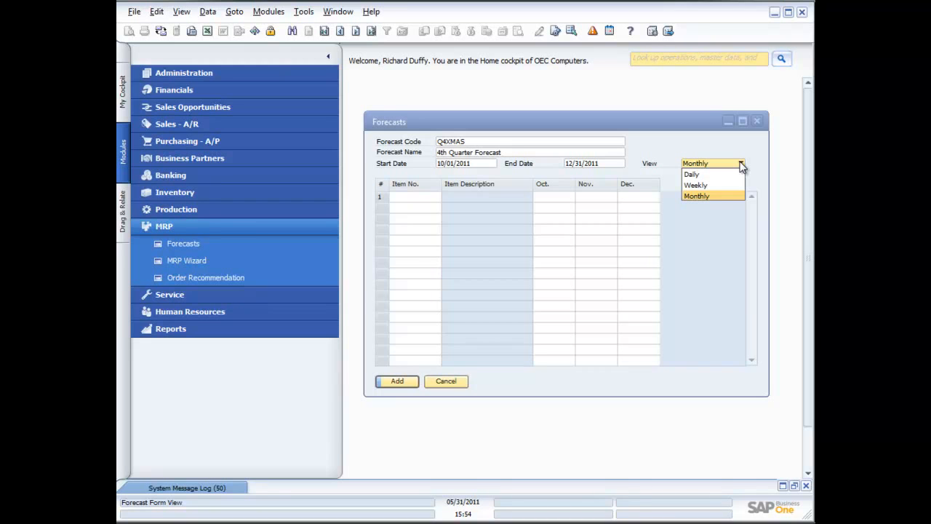
pyautogui.click(716, 195)
# Add item A00001 to the forecast with quantities of 10 for October, 20 for November and 30 for December
pyautogui.click(419, 196)
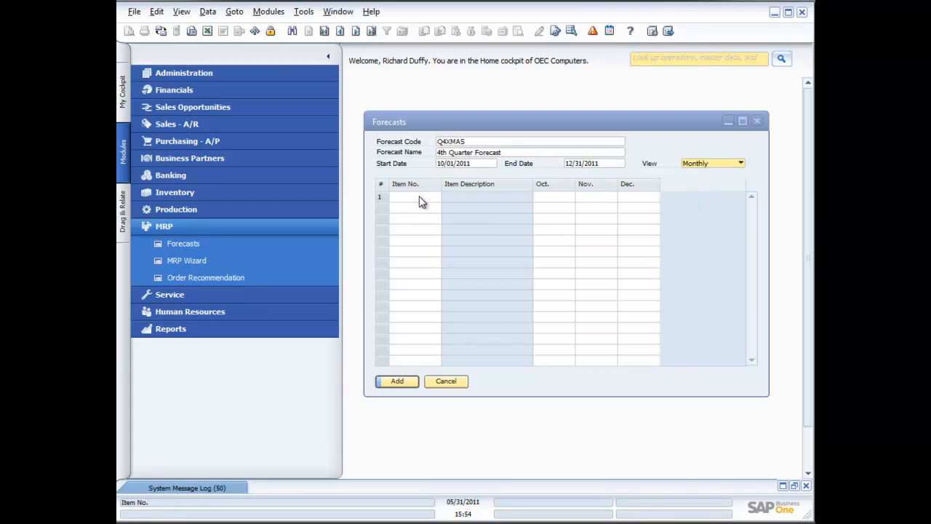
pyautogui.click(436, 197)
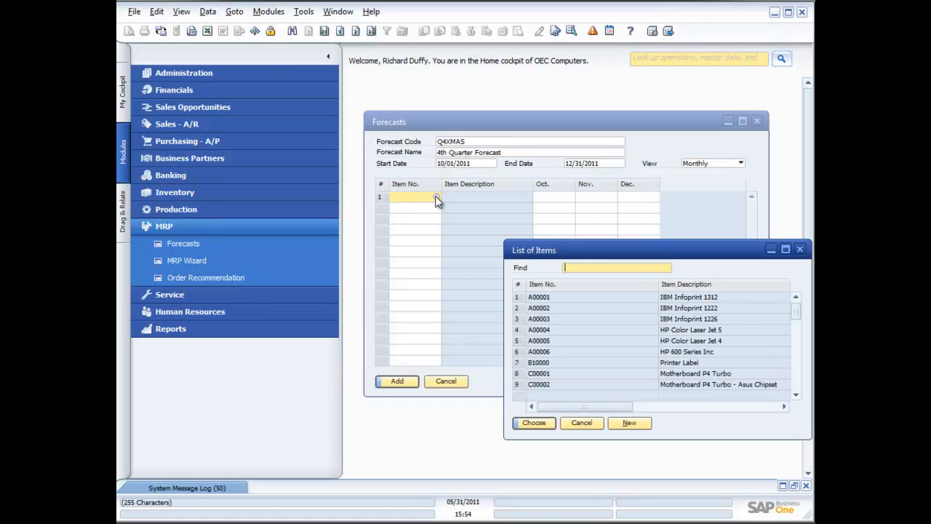
pyautogui.doubleClick(602, 297)
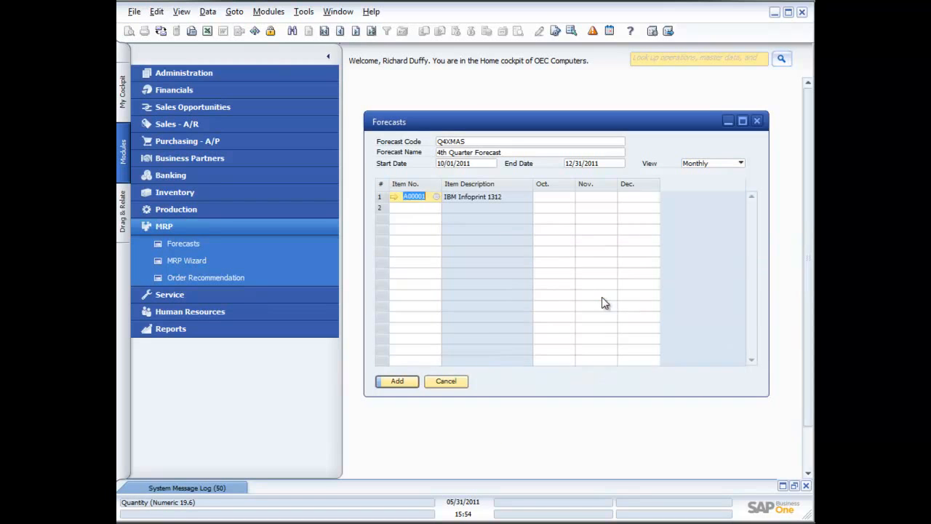
pyautogui.click(548, 198)
pyautogui.write('10')
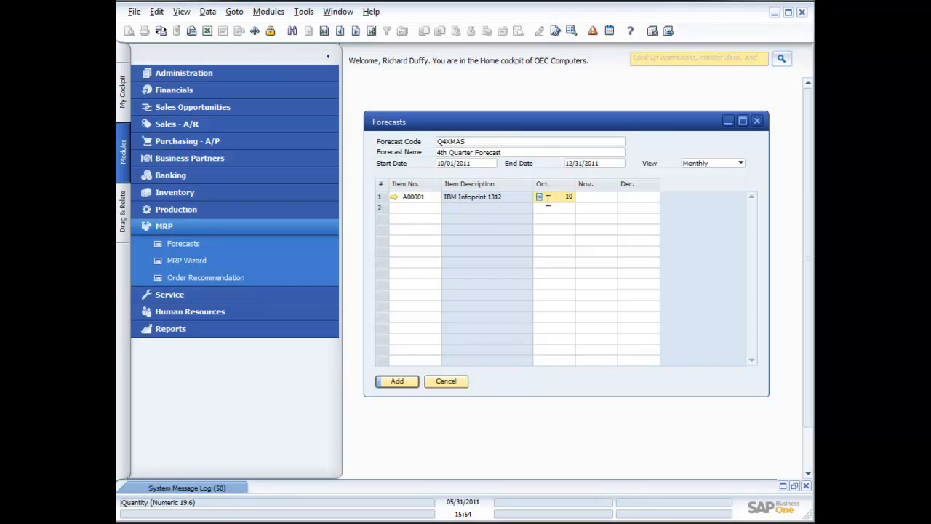
pyautogui.press('Tab')
pyautogui.write('20')
pyautogui.press('Tab')
pyautogui.write('30')
pyautogui.press('Tab')
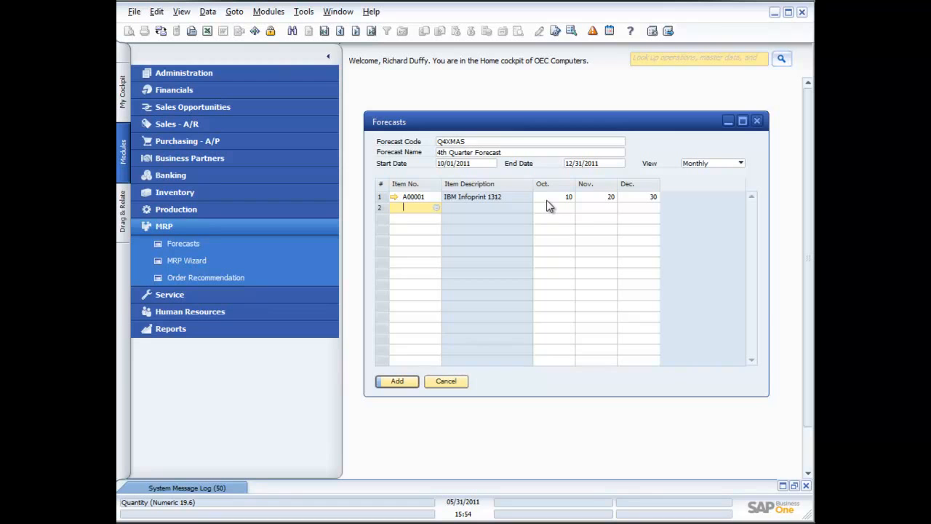
# Add item A00002 with October, November and December quantities of 10, 20 and 30, and save and close the forecast
pyautogui.click(437, 207)
pyautogui.doubleClick(557, 309)
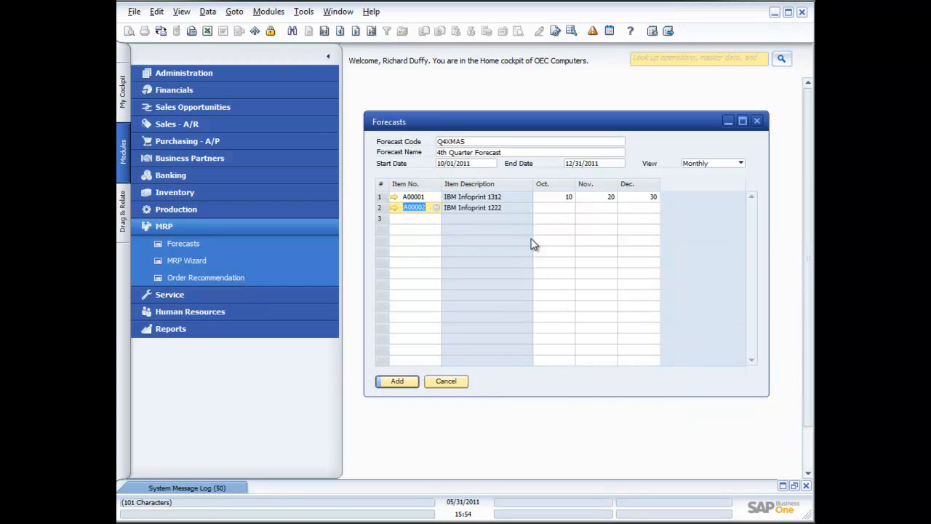
pyautogui.click(547, 206)
pyautogui.write('10')
pyautogui.press('Tab')
pyautogui.write('20')
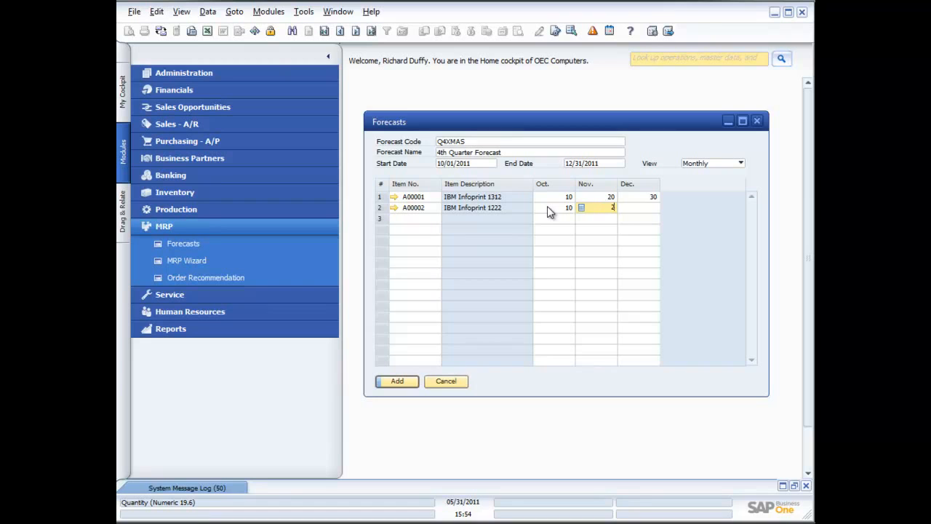
pyautogui.press('Tab')
pyautogui.write('30')
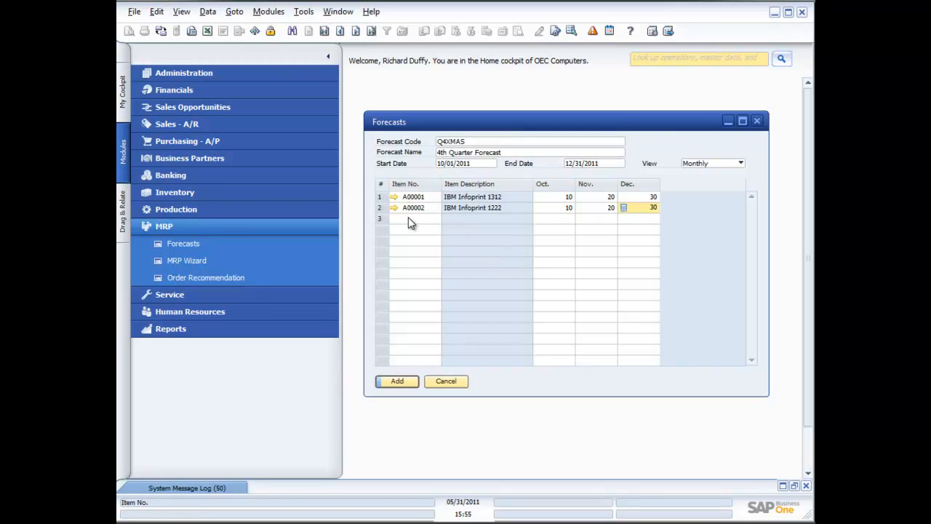
pyautogui.click(405, 381)
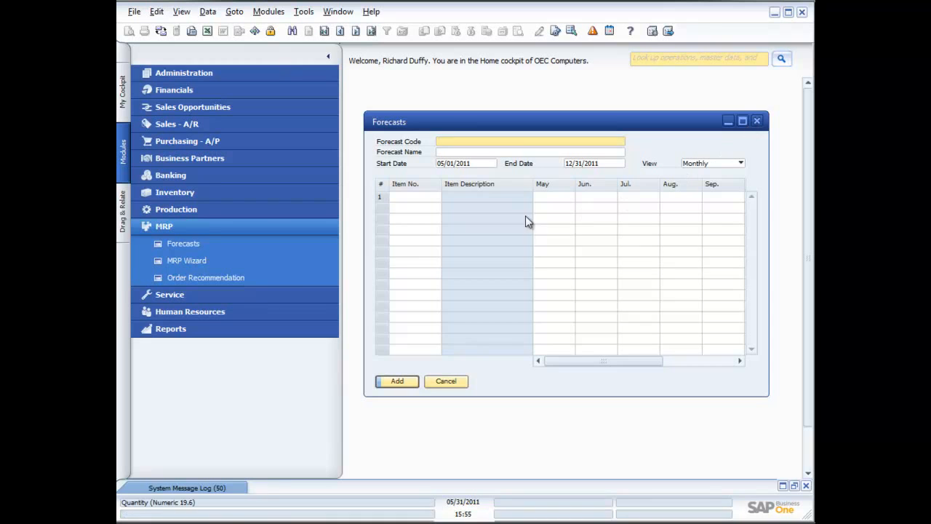
pyautogui.click(756, 121)
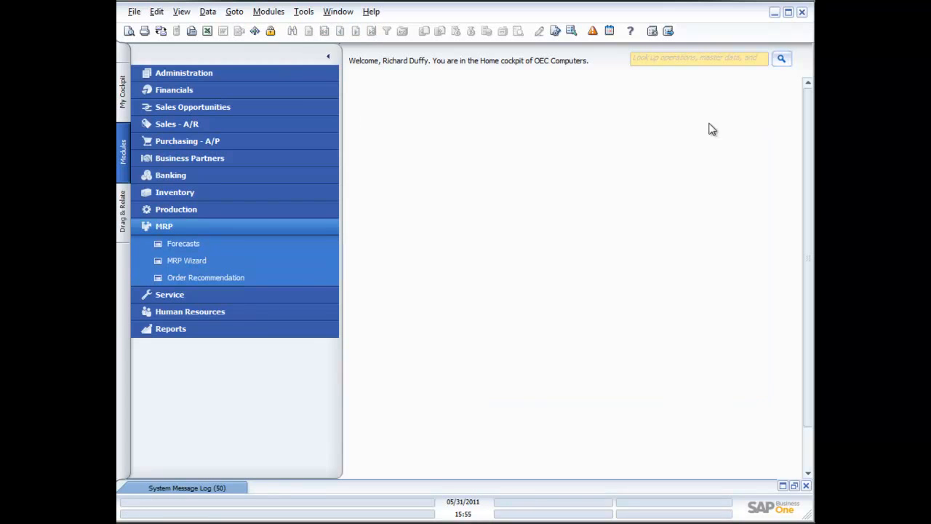
# Create a new MRP Wizard scenario named Xmas Forecast Scenario and proceed to its scenario details
pyautogui.click(173, 260)
pyautogui.moveTo(507, 185); pyautogui.dragTo(474, 133)
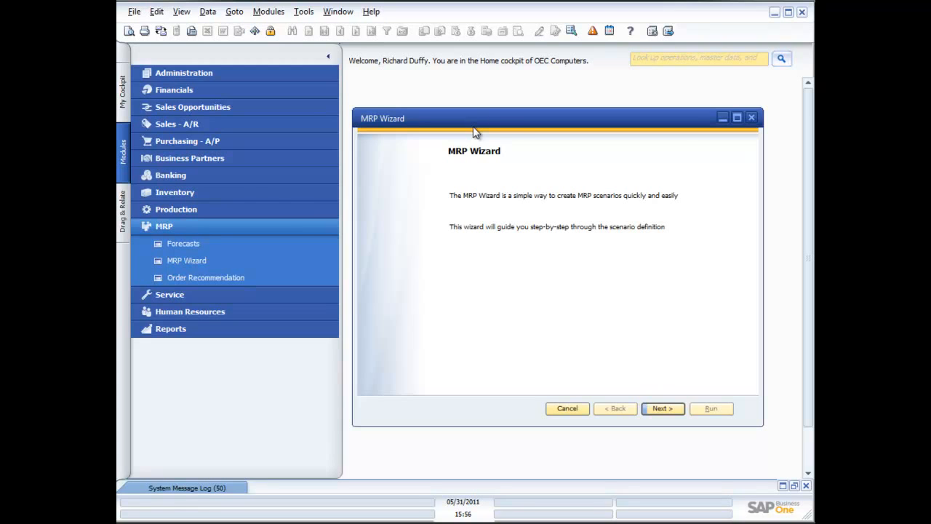
pyautogui.click(662, 408)
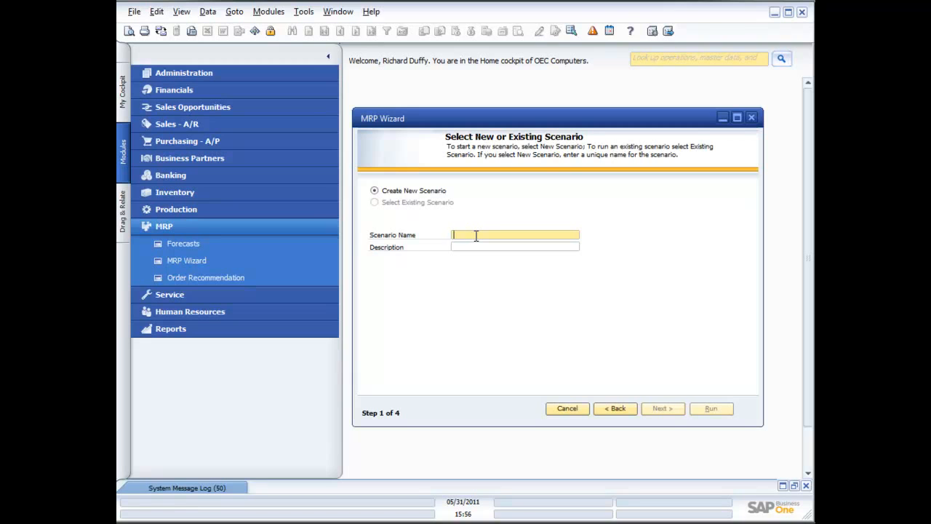
pyautogui.write('Xma')
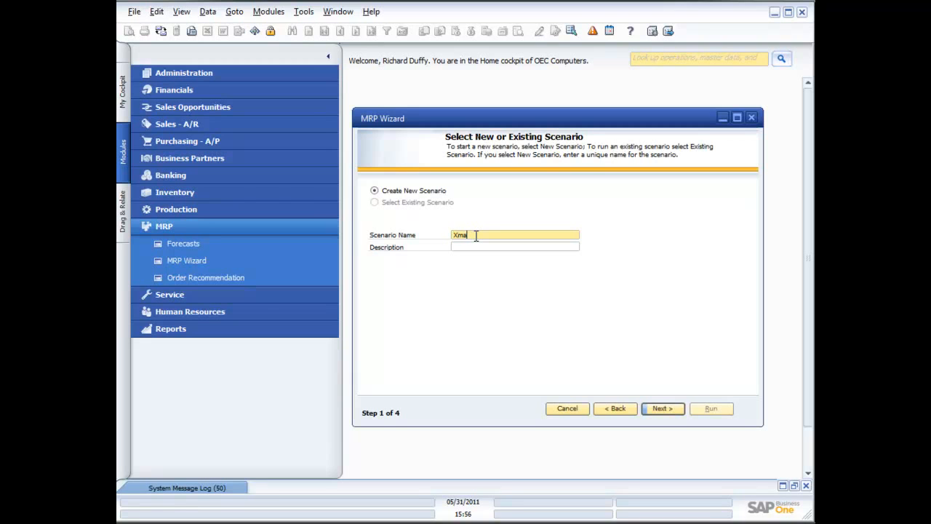
pyautogui.write('s Forecast Scenario')
pyautogui.click(501, 247)
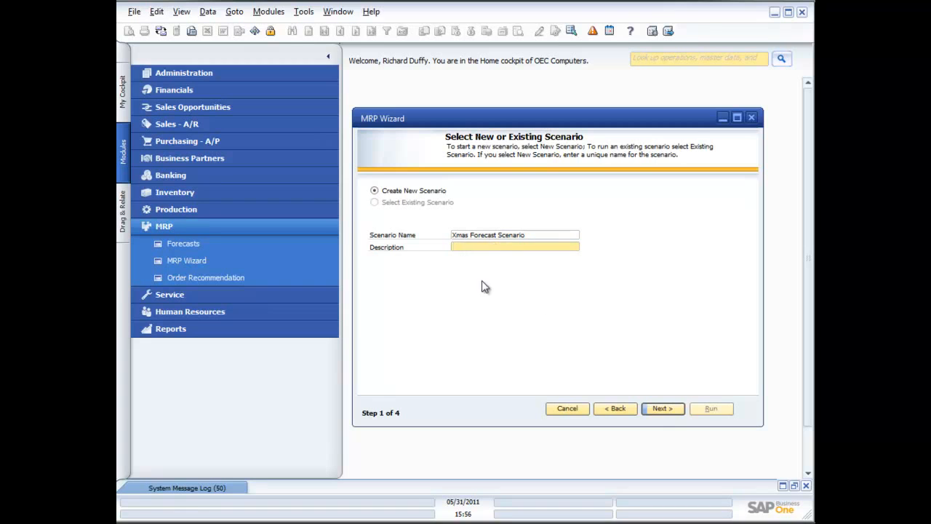
pyautogui.click(663, 408)
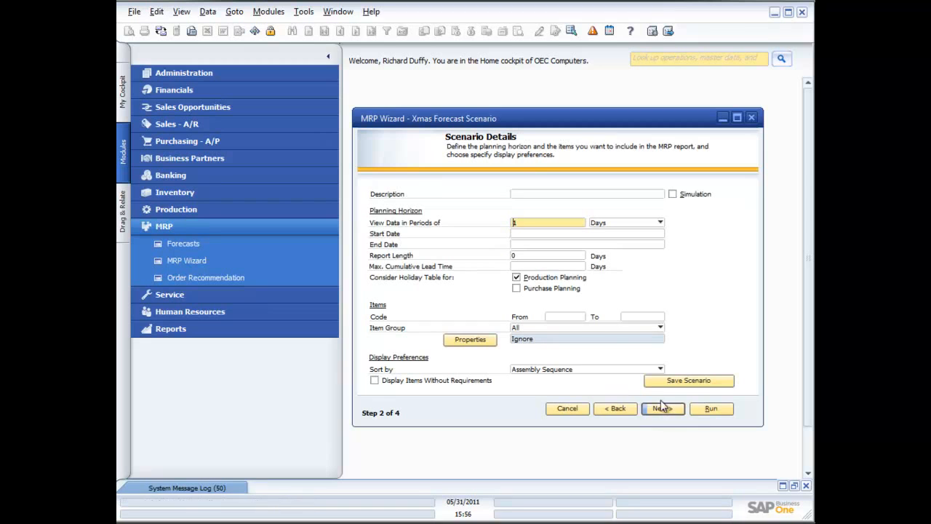
# Describe the scenario as Xmas Forecast Scenario and mark it as a simulation
pyautogui.click(534, 193)
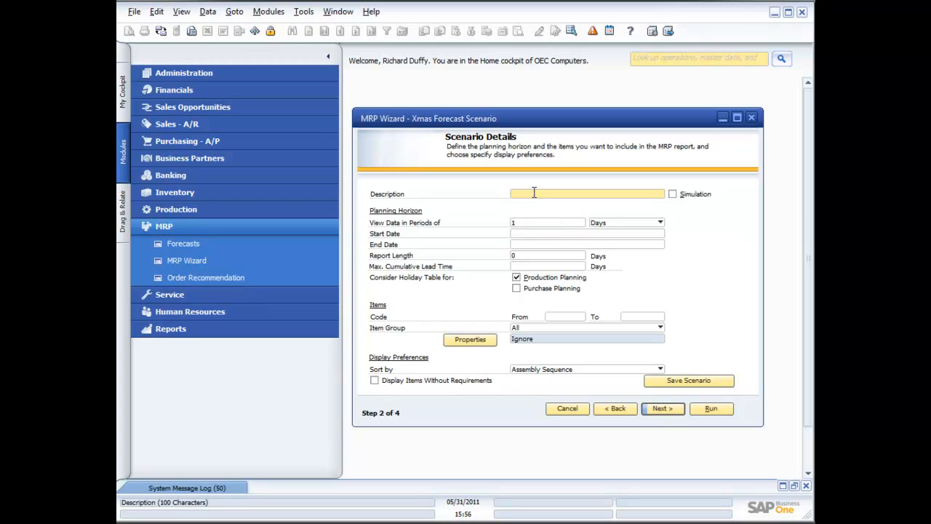
pyautogui.write('Xmas Forecast Scenario')
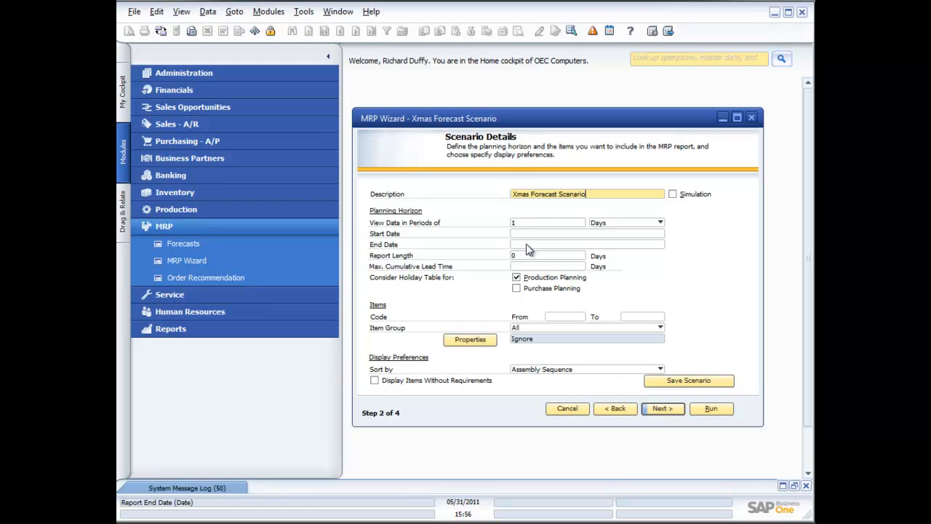
pyautogui.click(675, 196)
# Set the planning horizon to view data in one-week periods
pyautogui.click(547, 222)
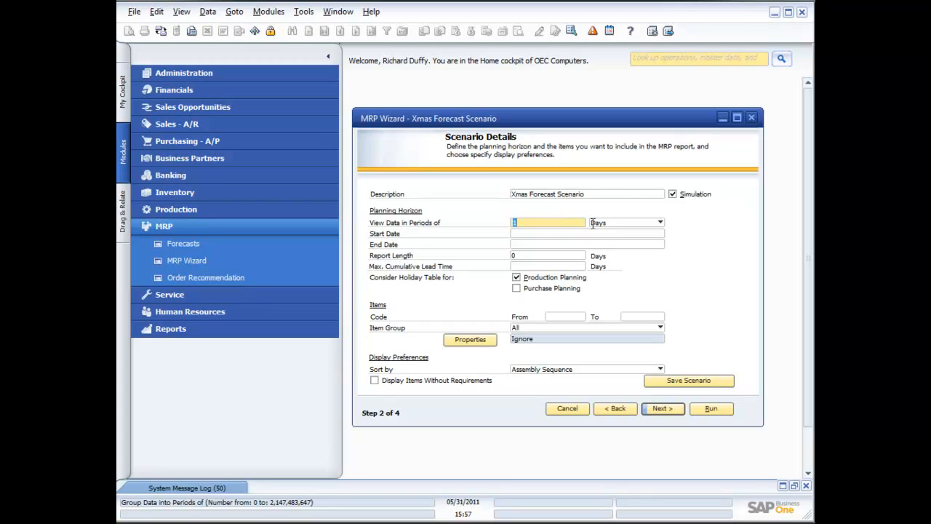
pyautogui.click(660, 221)
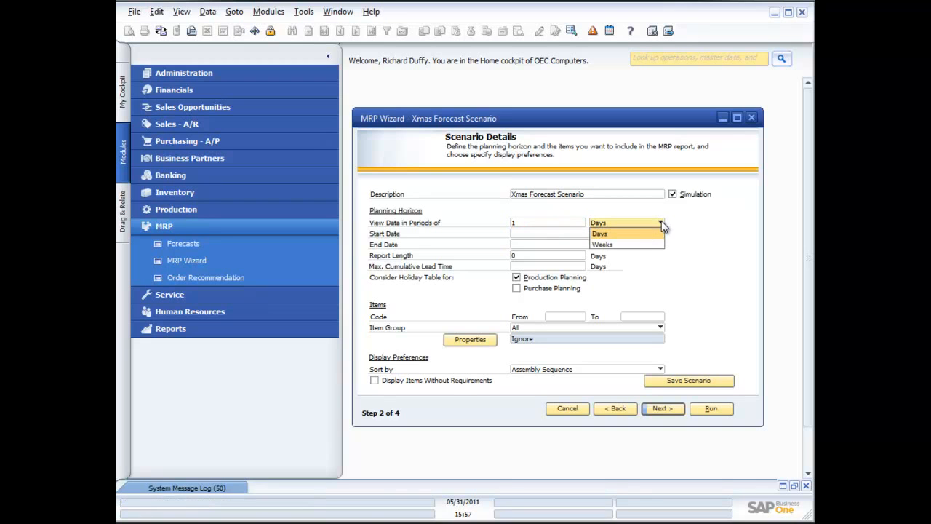
pyautogui.click(625, 245)
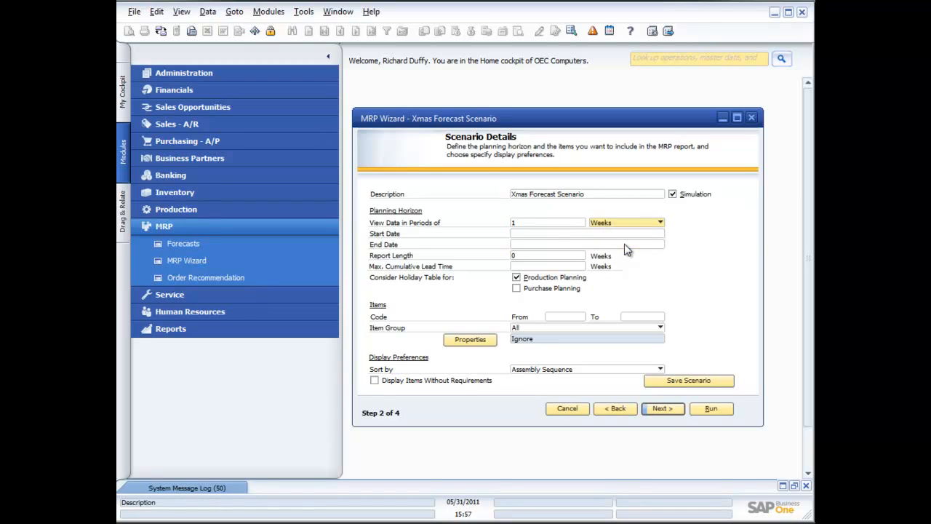
# Using the October 2011 calendar, set the planning horizon's start date to the week beginning 09/26/2011
pyautogui.click(515, 234)
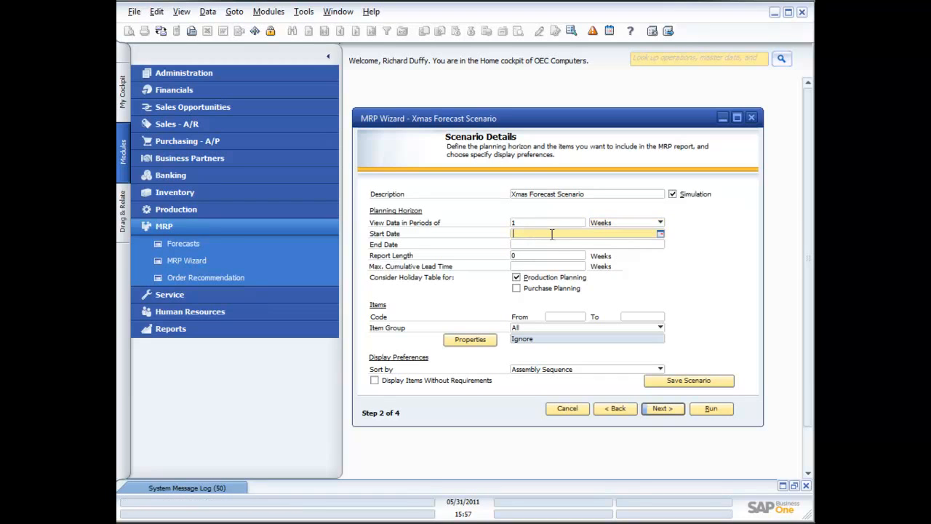
pyautogui.click(660, 234)
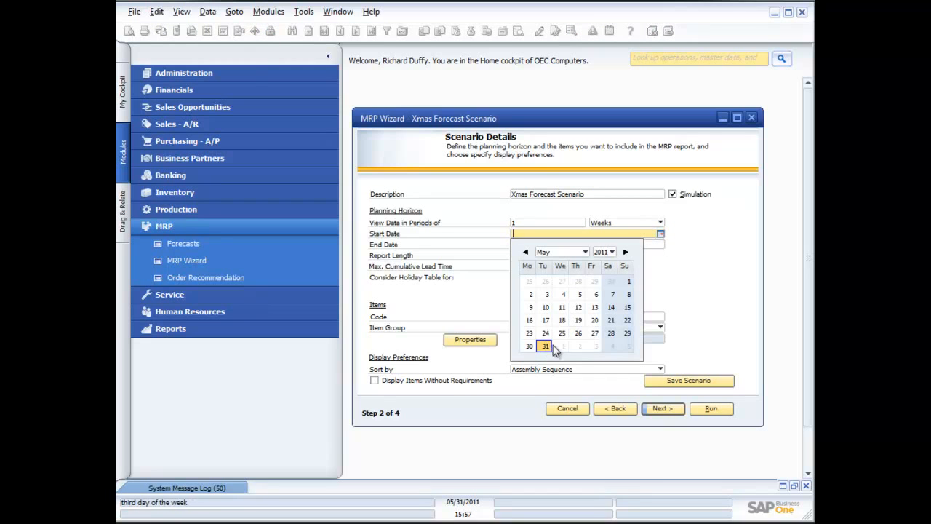
pyautogui.click(586, 252)
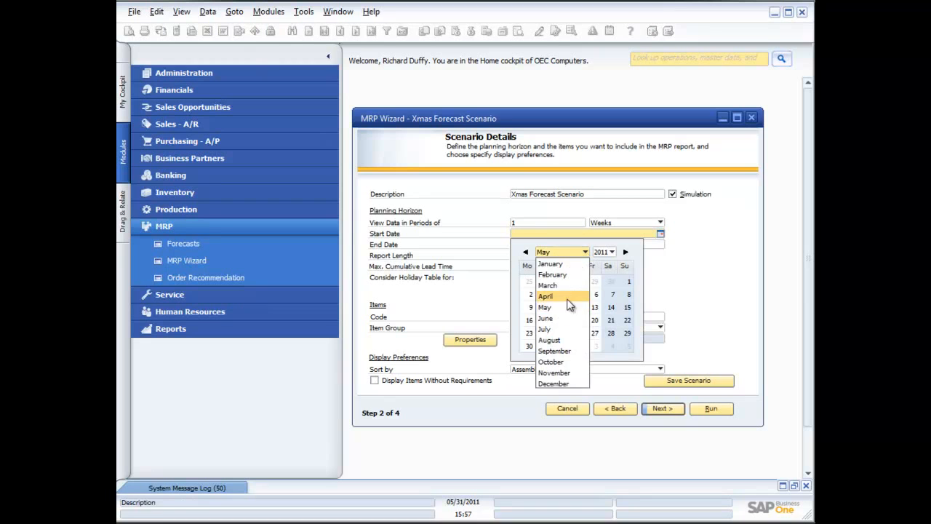
pyautogui.click(556, 363)
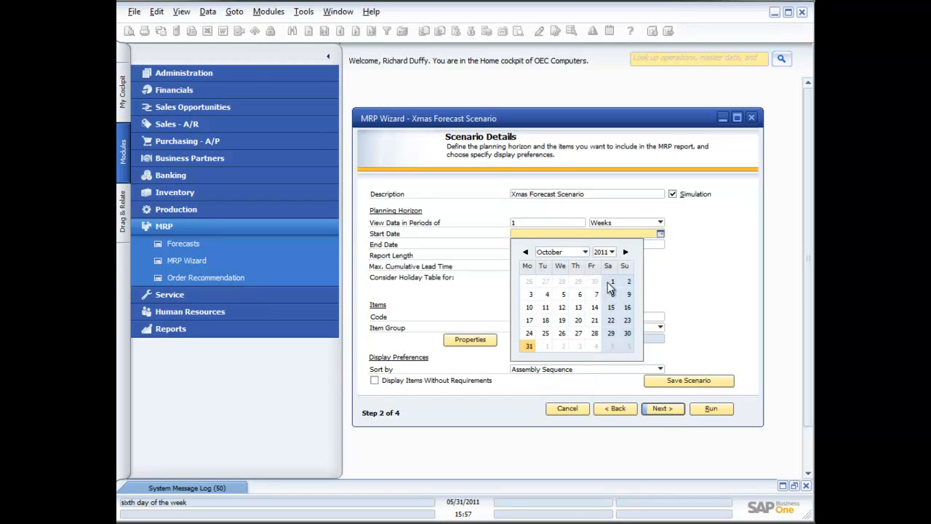
pyautogui.click(563, 281)
# Set the planning horizon's end date to 12/31/2011
pyautogui.click(566, 246)
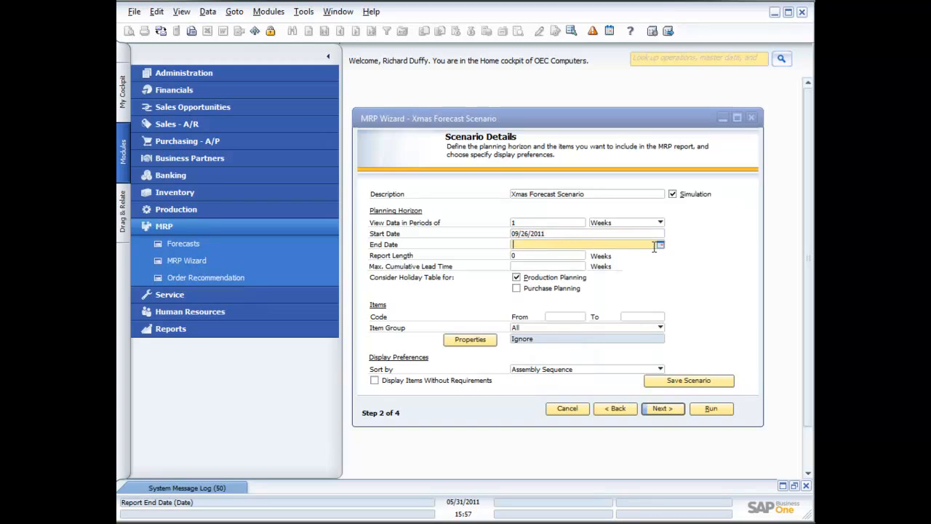
pyautogui.click(661, 245)
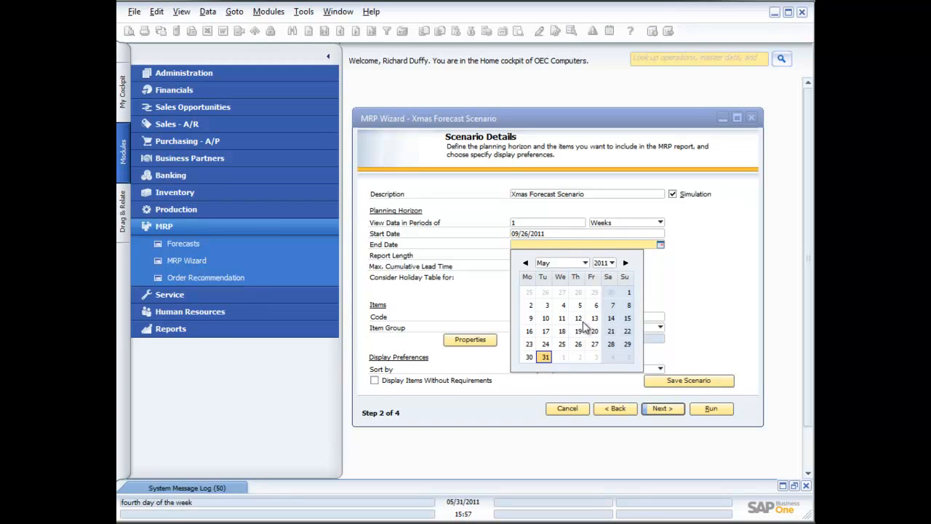
pyautogui.click(585, 262)
pyautogui.click(563, 395)
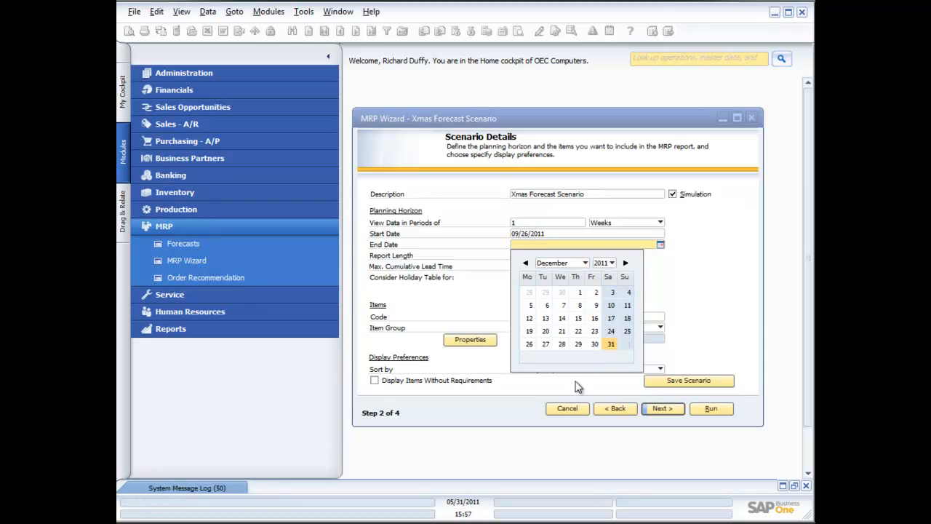
pyautogui.click(606, 344)
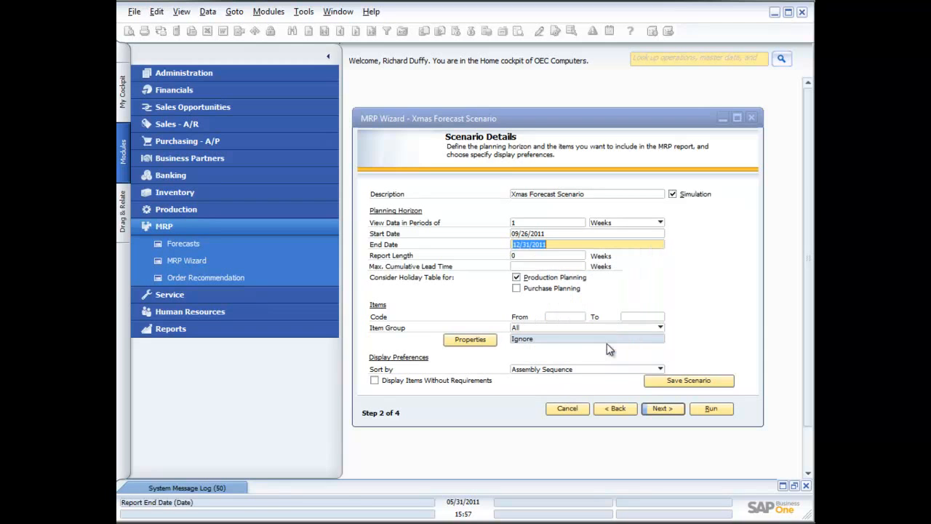
pyautogui.click(535, 257)
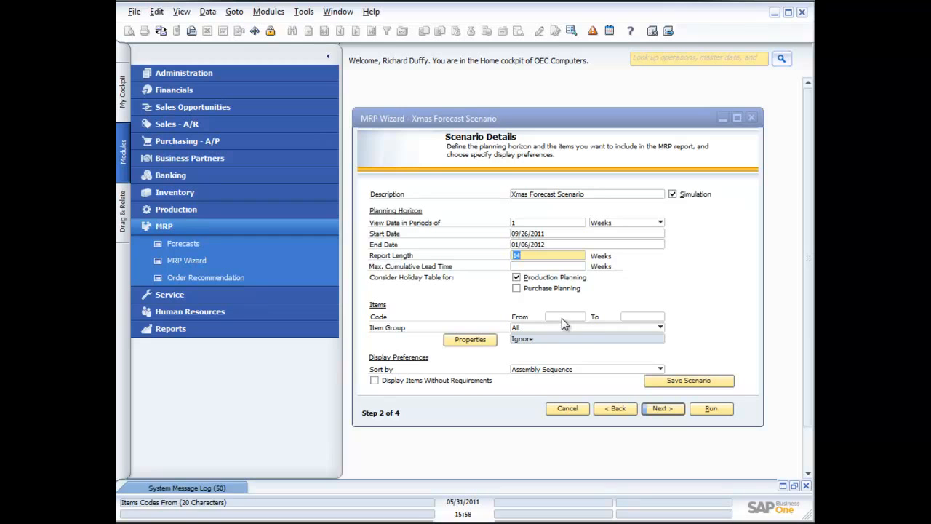
# Sort the scenario's displayed items by Item Number and try to save the scenario
pyautogui.click(660, 369)
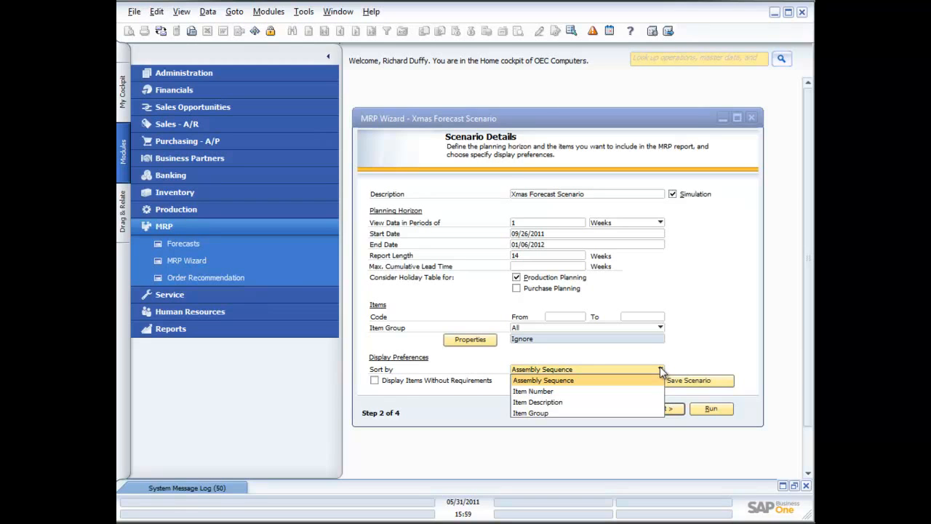
pyautogui.click(561, 391)
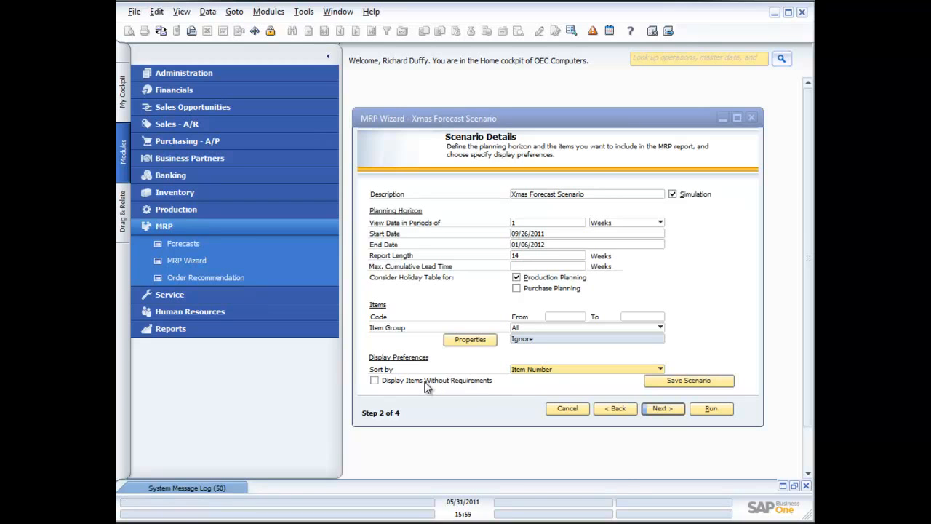
pyautogui.click(675, 387)
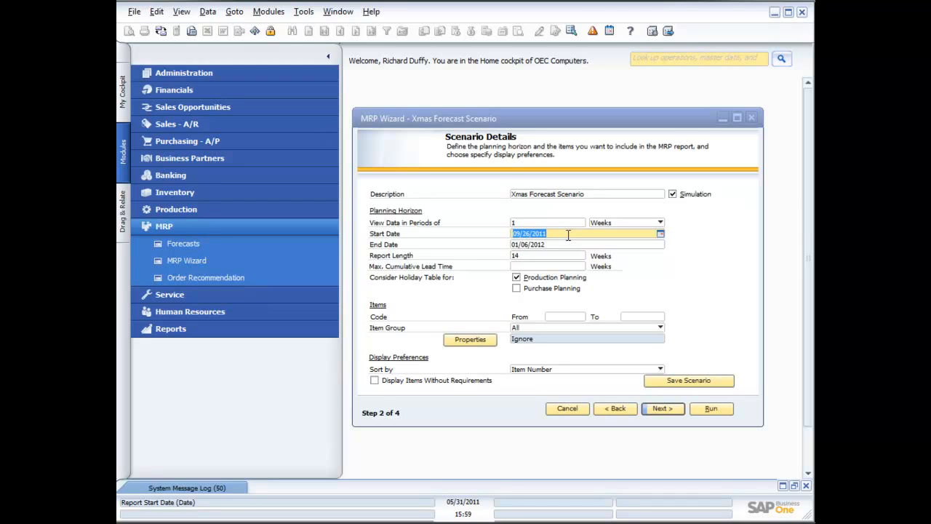
# Set the planning horizon's start date to the current week, 05/30/2011, and choose 12/31/2011 as its end date
pyautogui.write('d')
pyautogui.press('Tab')
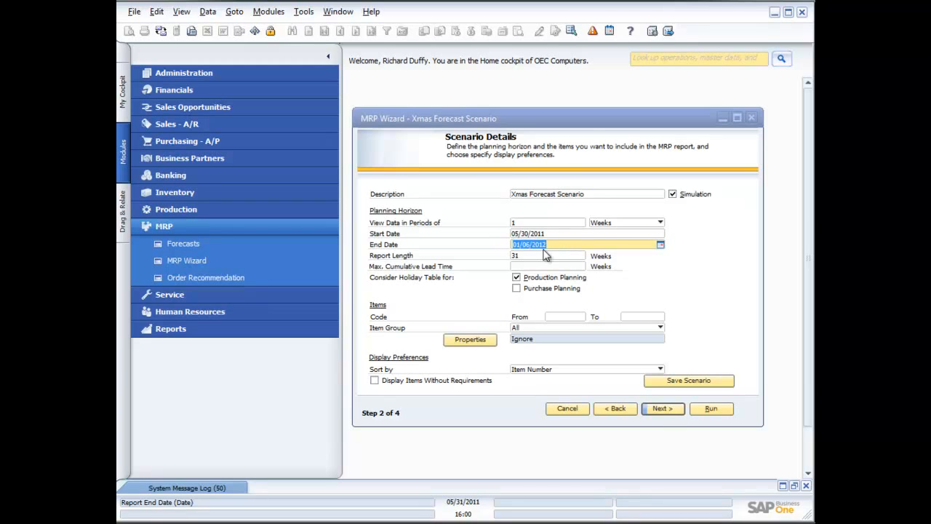
pyautogui.click(660, 245)
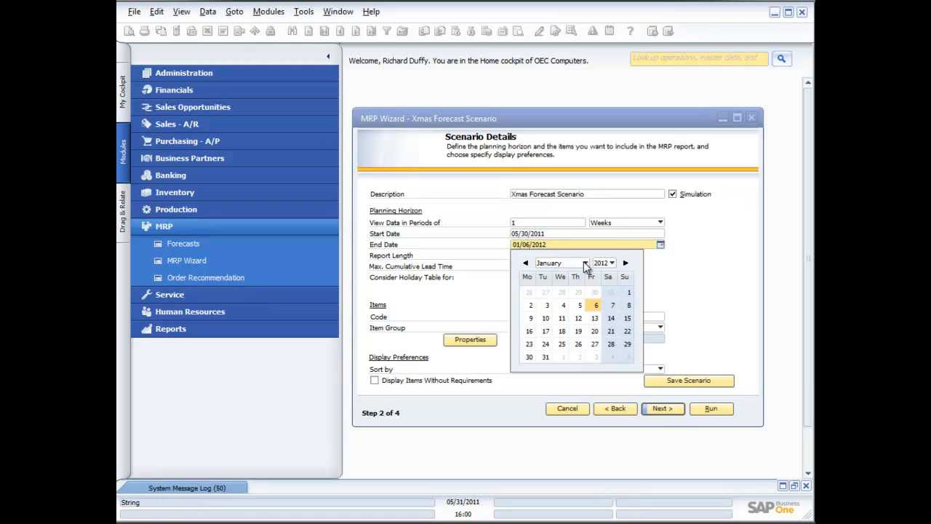
pyautogui.click(584, 262)
pyautogui.click(554, 394)
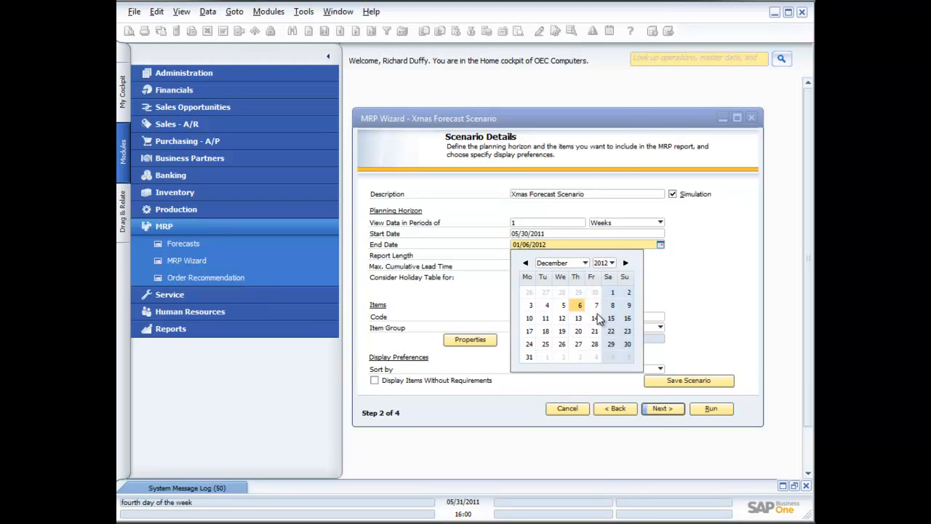
pyautogui.click(611, 263)
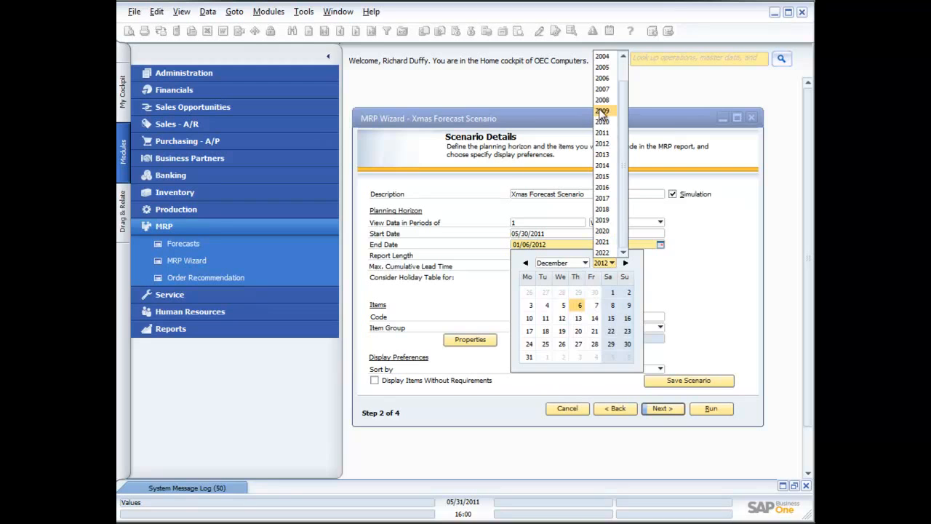
pyautogui.click(602, 132)
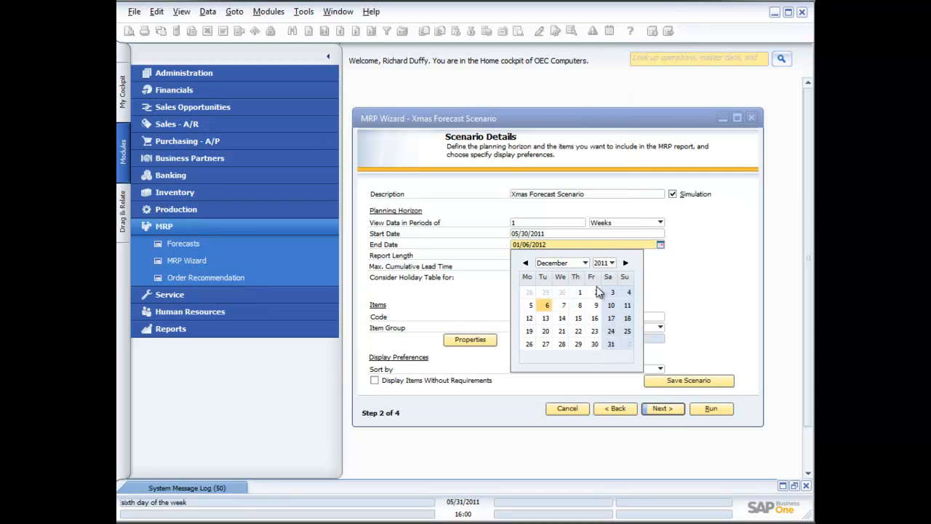
pyautogui.click(611, 344)
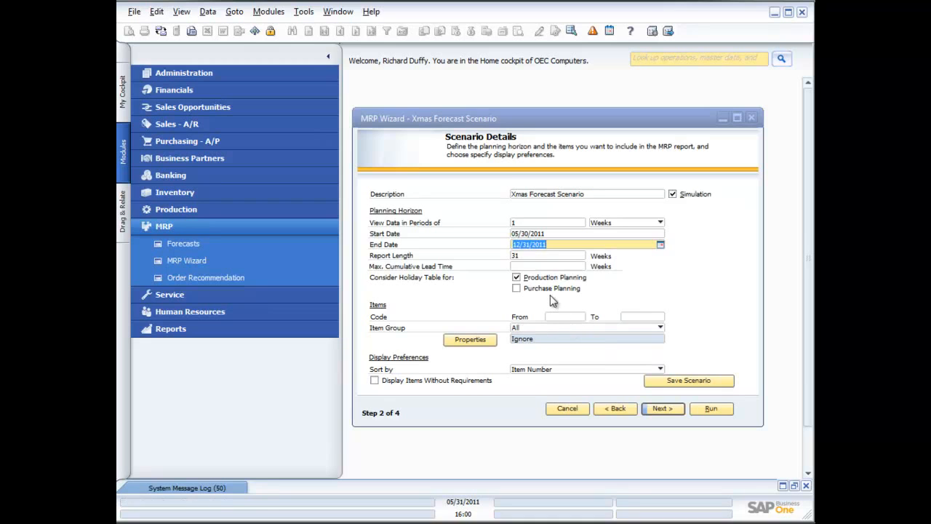
pyautogui.press('Tab')
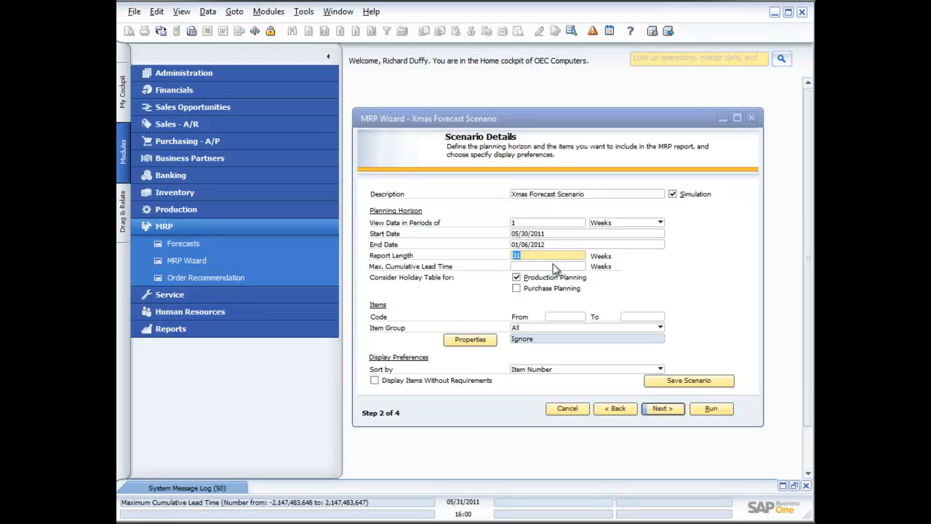
# Save the Xmas Forecast Scenario without a maximum cumulative lead time and proceed to its data source settings
pyautogui.click(552, 265)
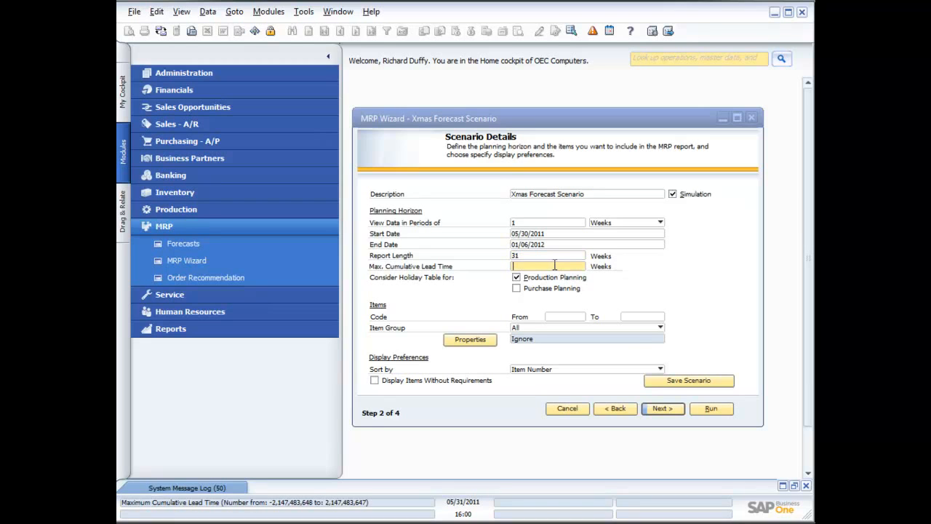
pyautogui.click(691, 384)
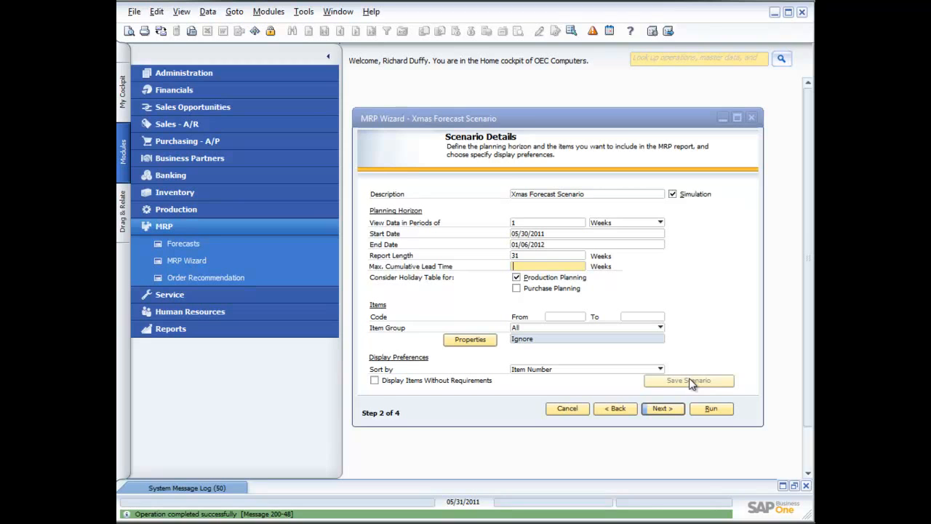
pyautogui.click(662, 409)
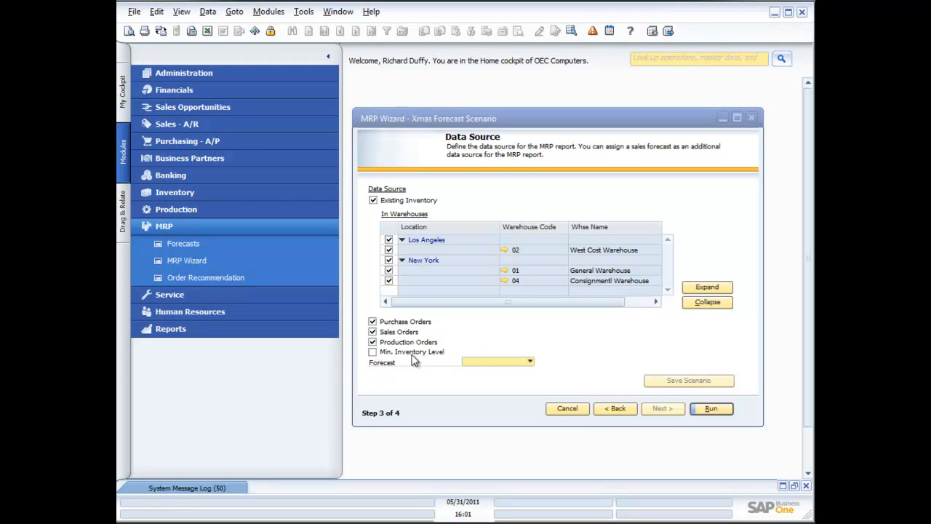
# Assign the 4th Quarter Forecast as an additional data source and run the MRP scenario
pyautogui.click(528, 361)
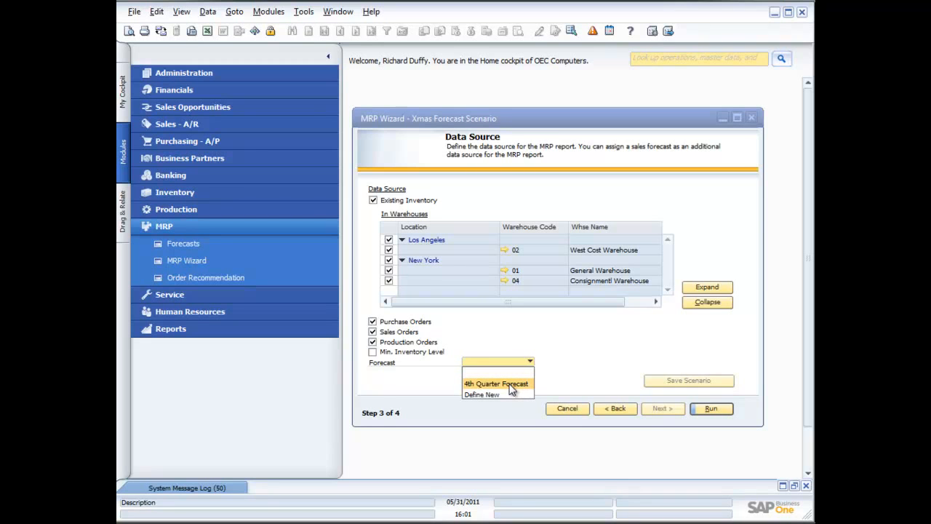
pyautogui.click(512, 386)
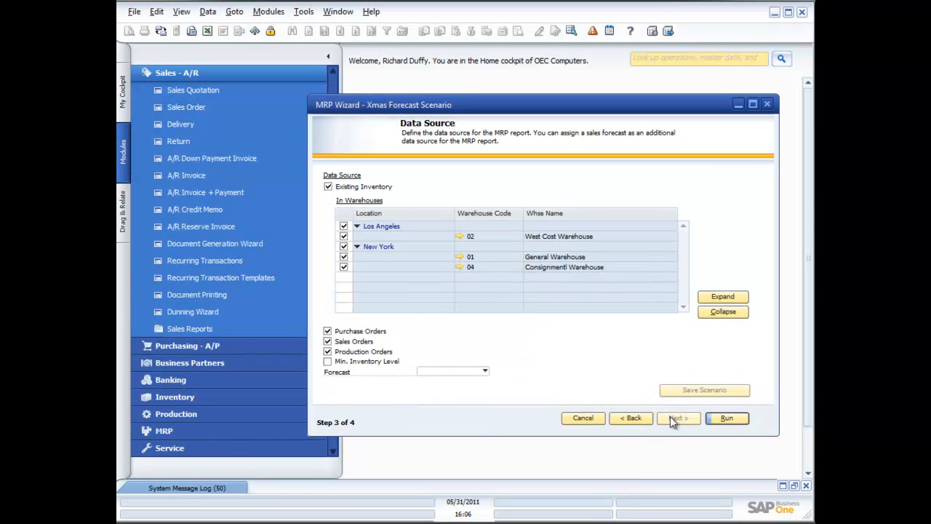
pyautogui.click(725, 417)
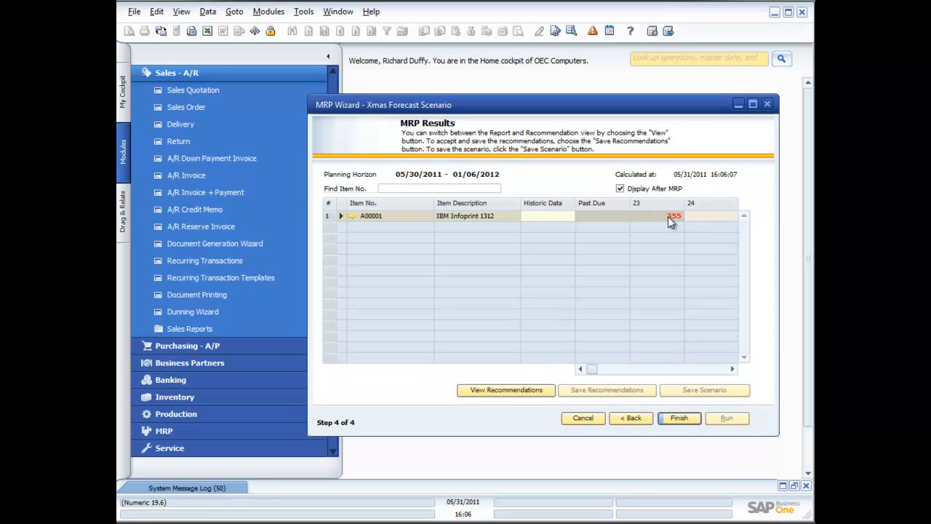
# Examine the detailed MRP results for item A00001 and the order recommendations, and finish the wizard
pyautogui.click(340, 216)
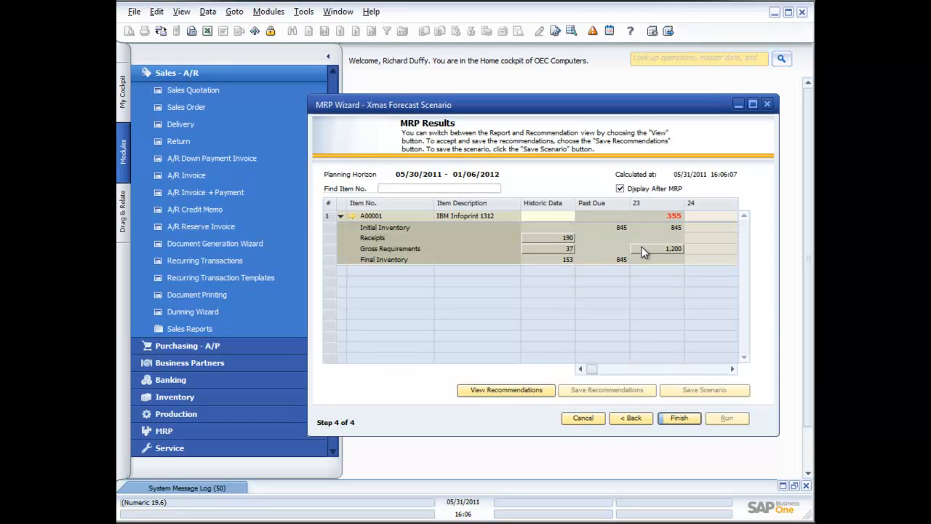
pyautogui.click(530, 391)
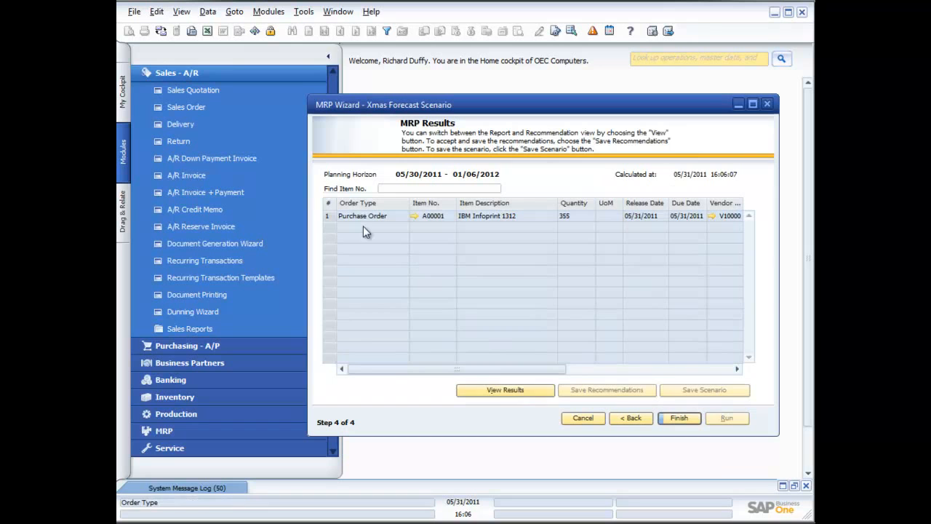
pyautogui.moveTo(526, 370); pyautogui.dragTo(507, 371)
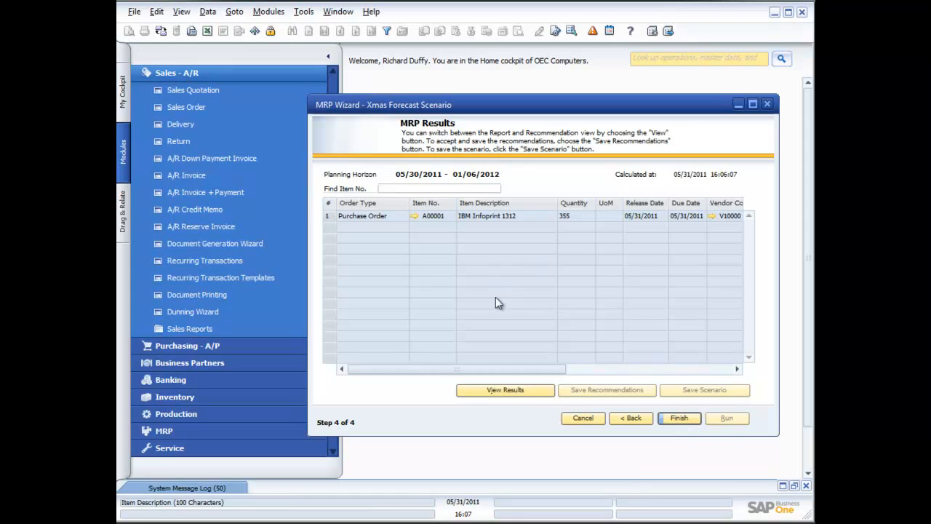
pyautogui.click(515, 391)
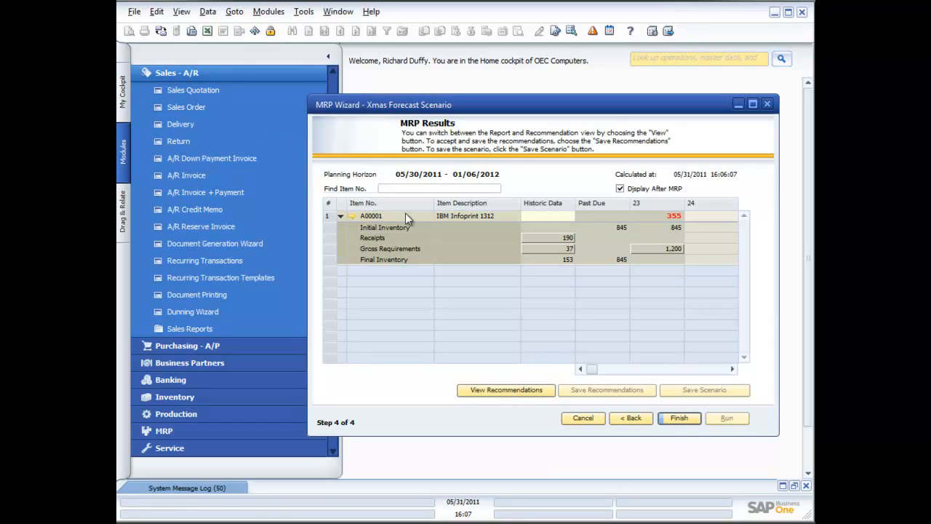
pyautogui.click(534, 393)
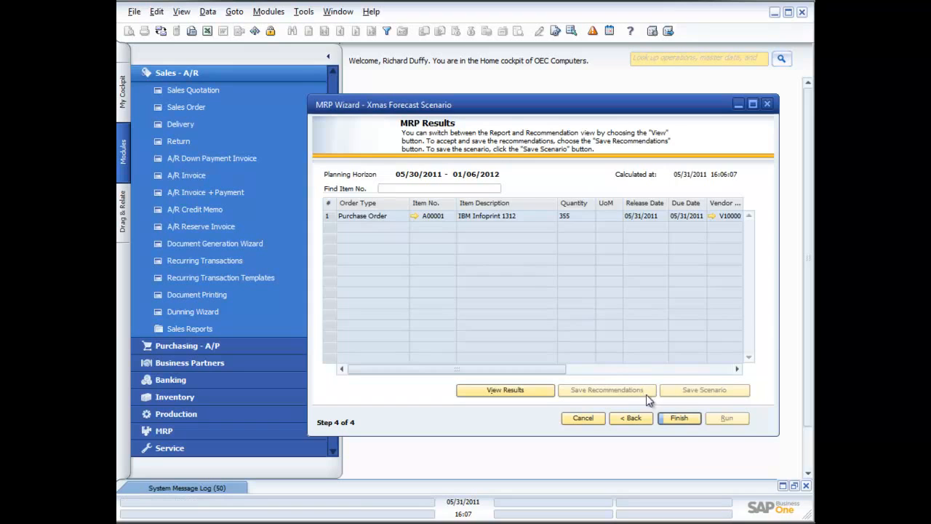
pyautogui.click(680, 418)
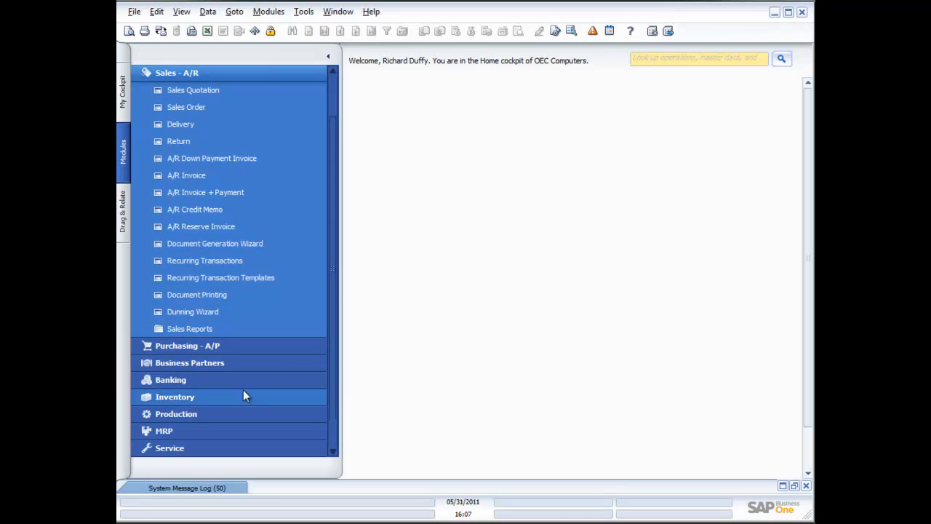
# Reopen the existing Xmas Forecast Scenario in the MRP Wizard and turn off its Simulation option
pyautogui.click(176, 72)
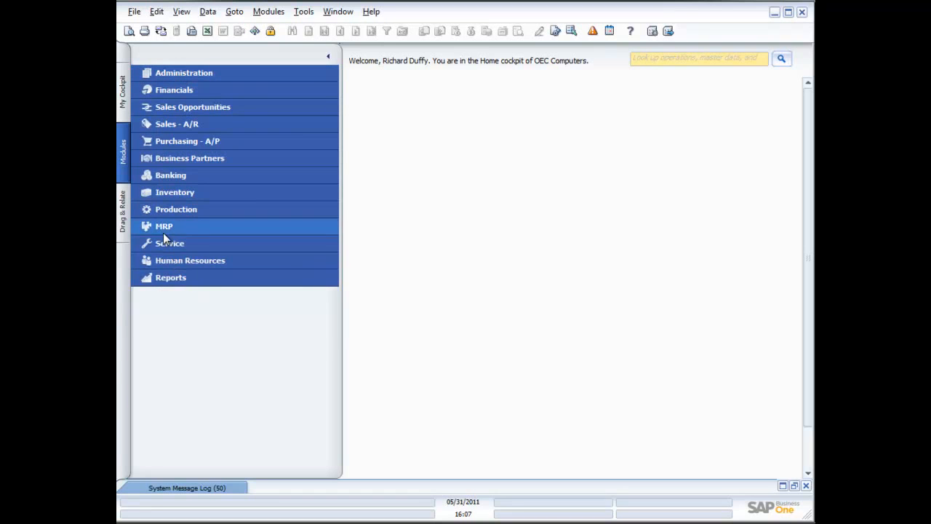
pyautogui.click(164, 228)
pyautogui.click(186, 260)
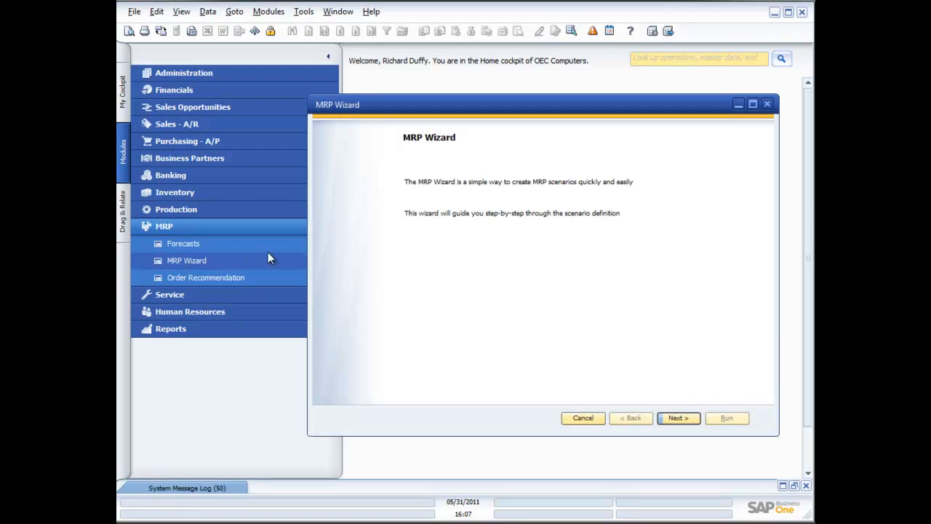
pyautogui.click(678, 418)
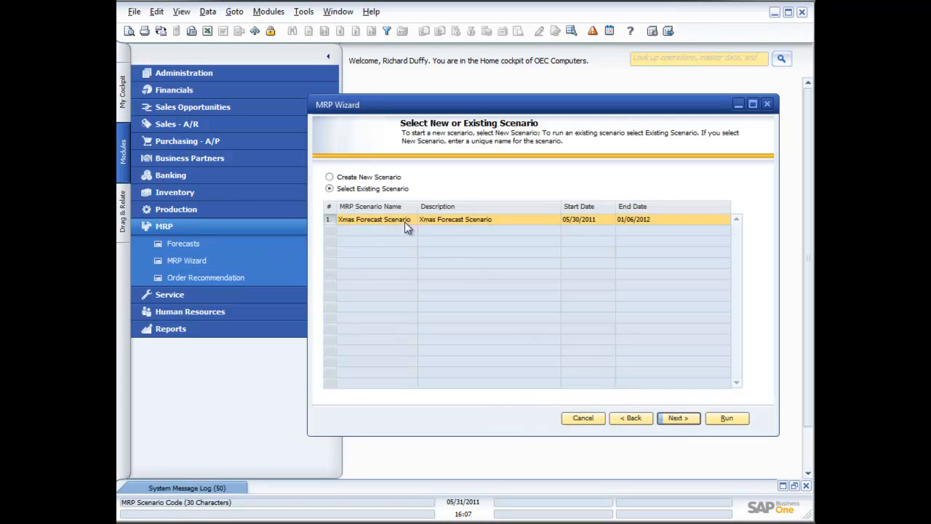
pyautogui.click(678, 420)
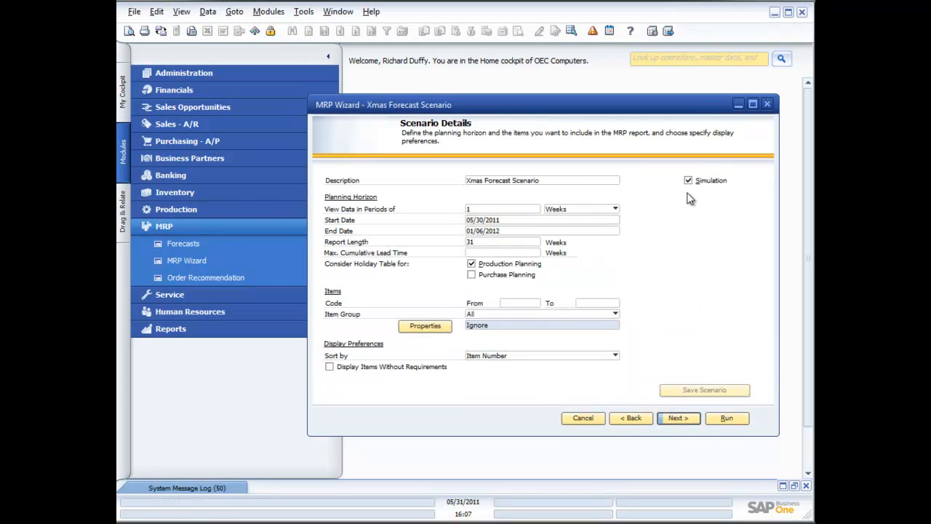
pyautogui.click(689, 182)
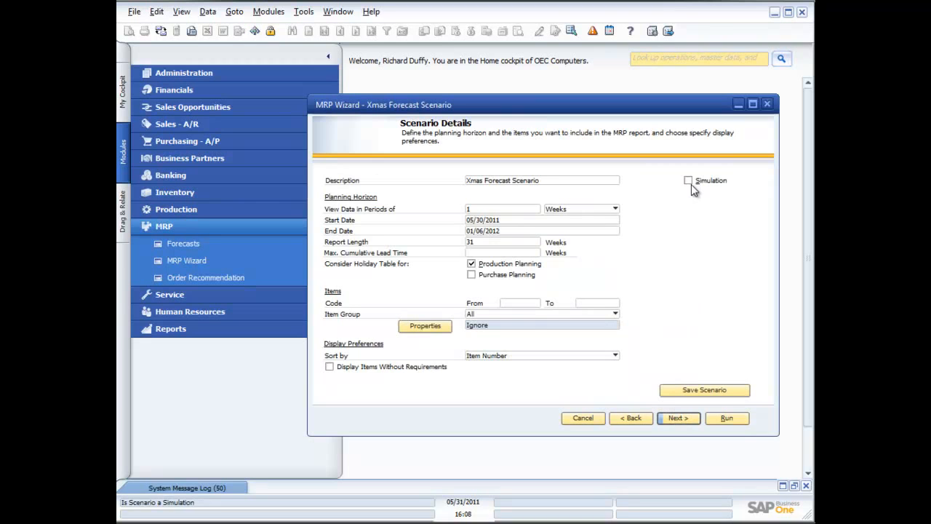
# Run the non-simulated scenario, expanding the results for item A00001, and save its recommendations
pyautogui.click(730, 421)
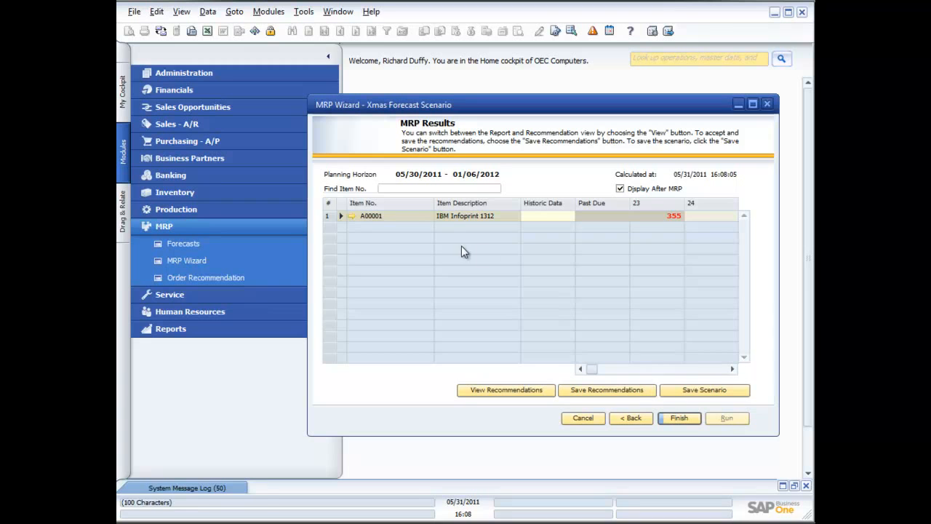
pyautogui.click(339, 216)
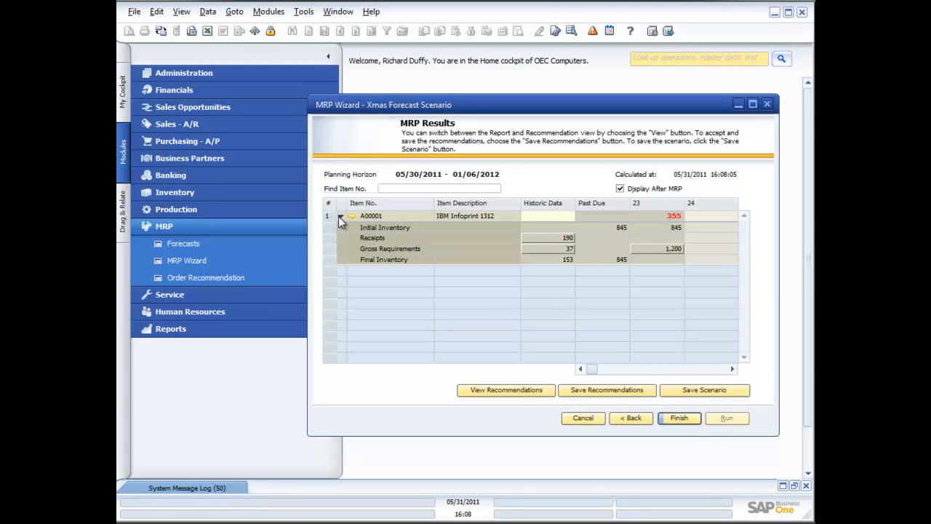
pyautogui.click(609, 394)
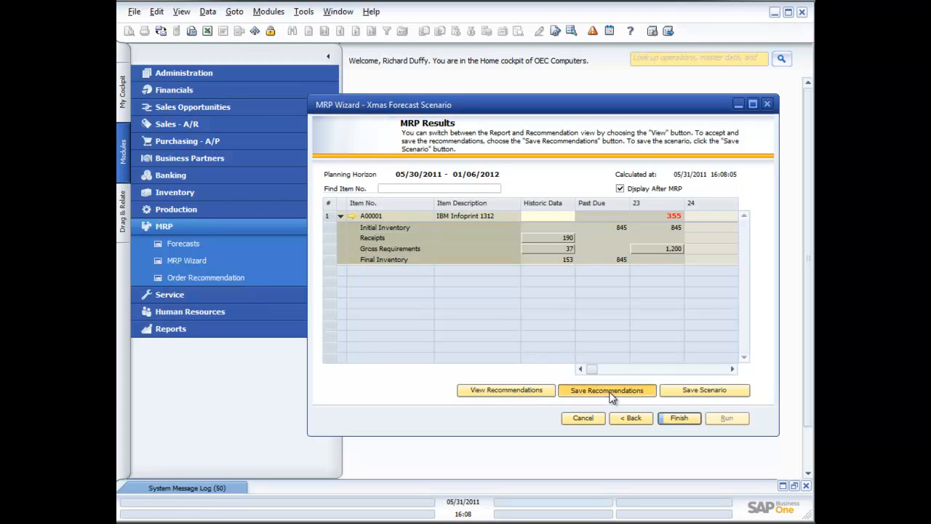
# Finish the MRP Wizard, saving the scenario, and open the order recommendations of all order types for the Xmas Forecast Scenario
pyautogui.click(681, 419)
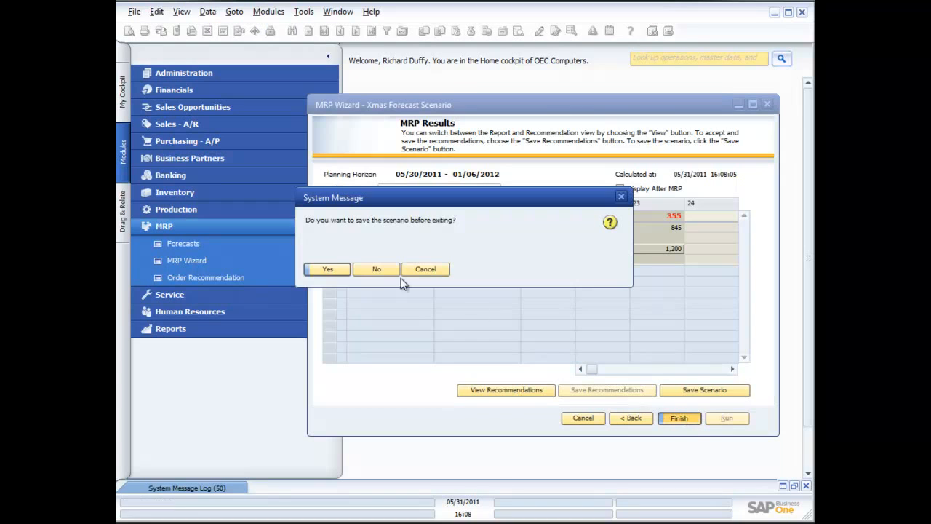
pyautogui.click(327, 269)
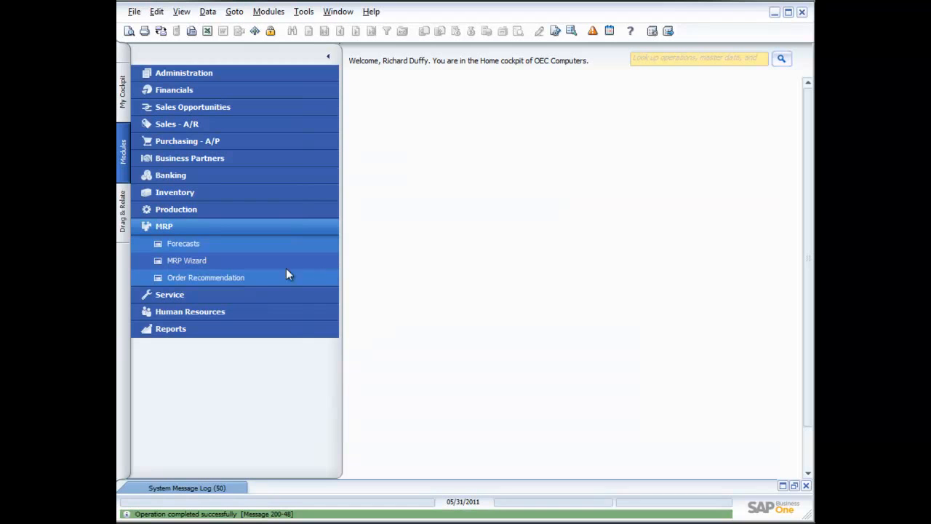
pyautogui.click(221, 277)
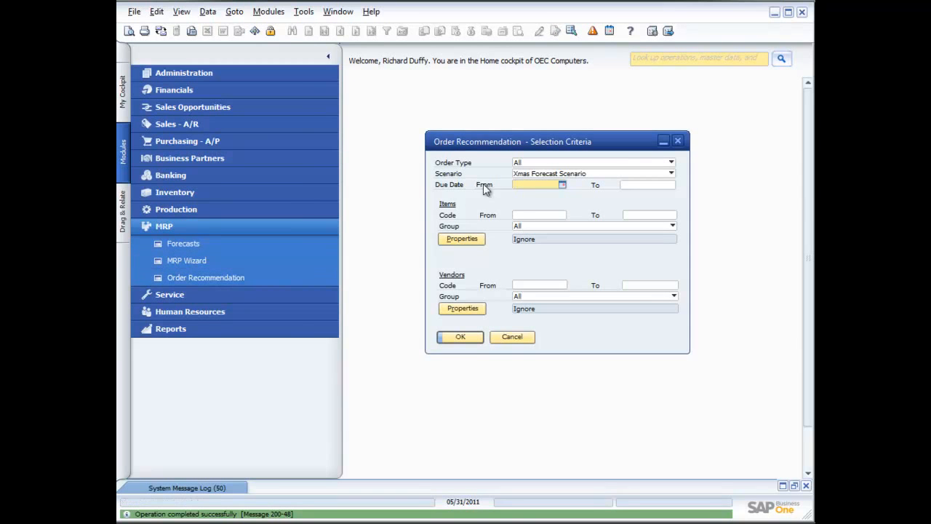
pyautogui.click(461, 337)
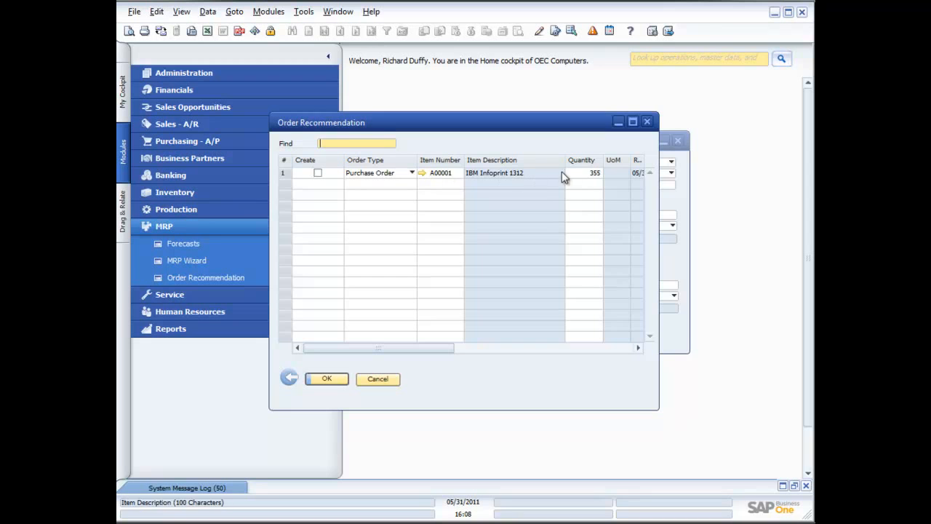
# Create the recommended purchase order for item A00001 from the Order Recommendation list, and close the list
pyautogui.moveTo(653, 408); pyautogui.dragTo(761, 427)
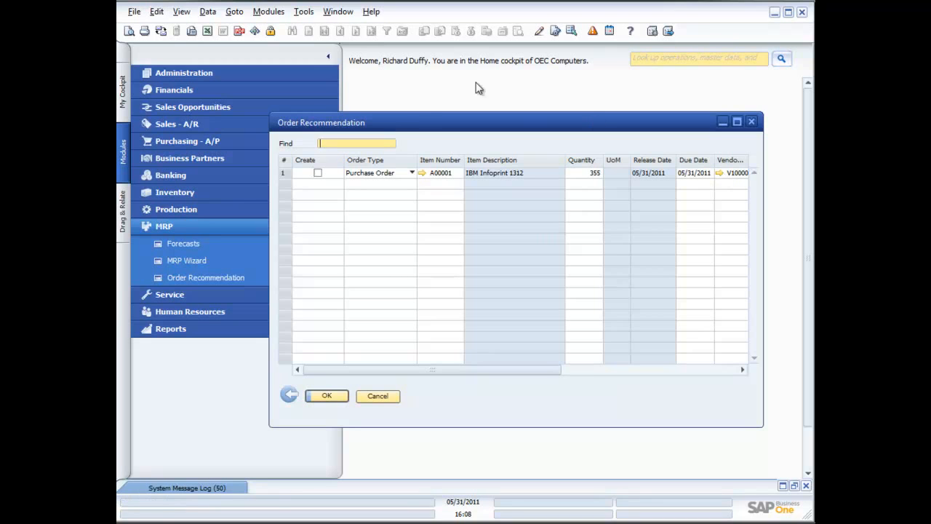
pyautogui.click(318, 173)
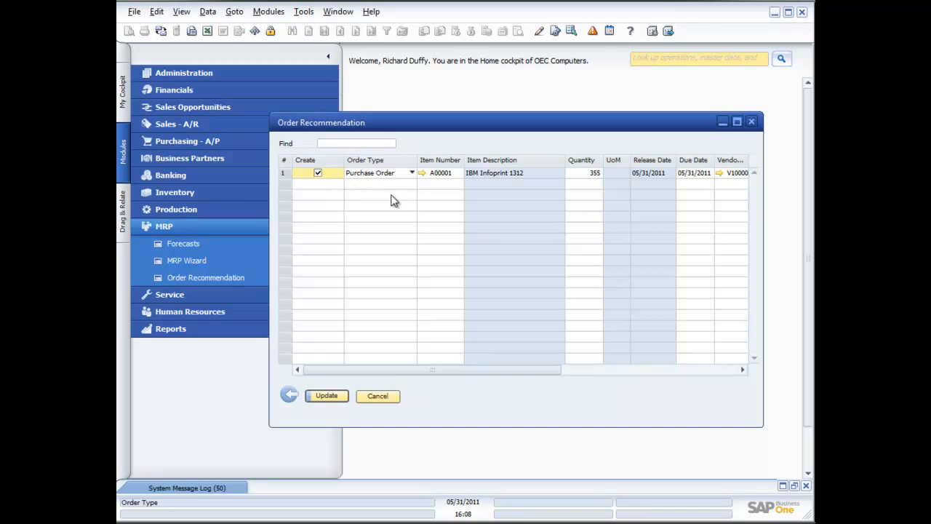
pyautogui.click(325, 396)
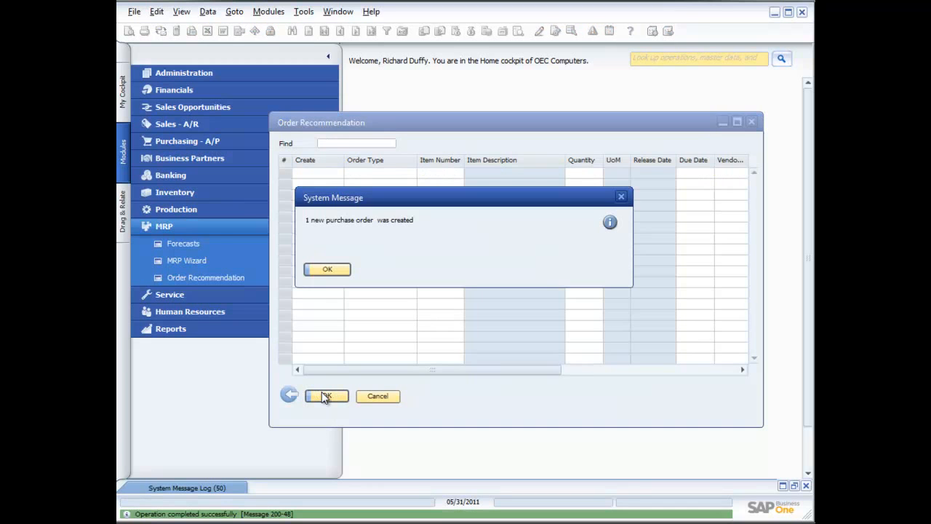
pyautogui.click(317, 271)
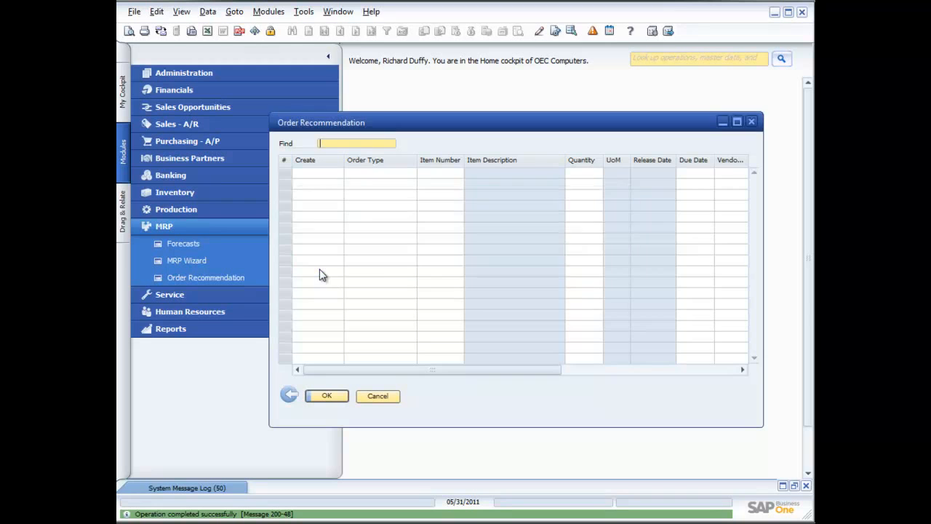
pyautogui.click(388, 397)
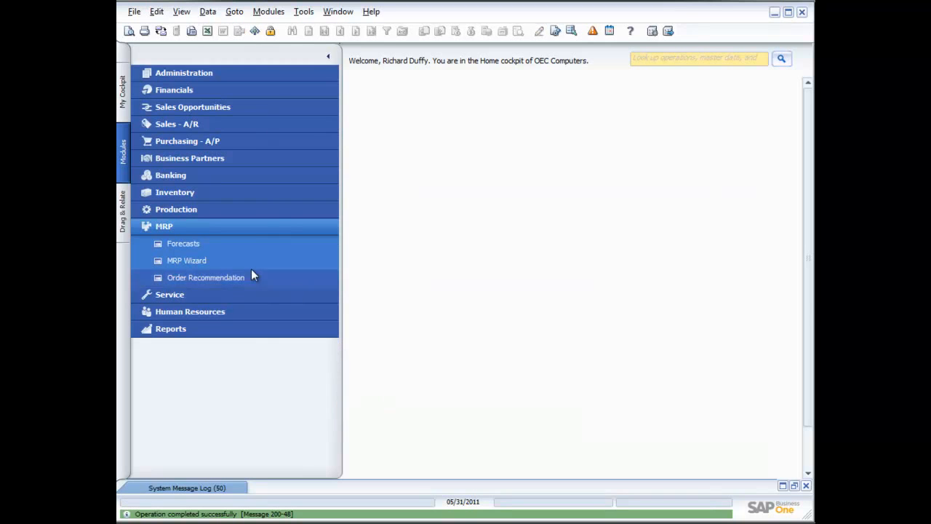
pyautogui.click(184, 227)
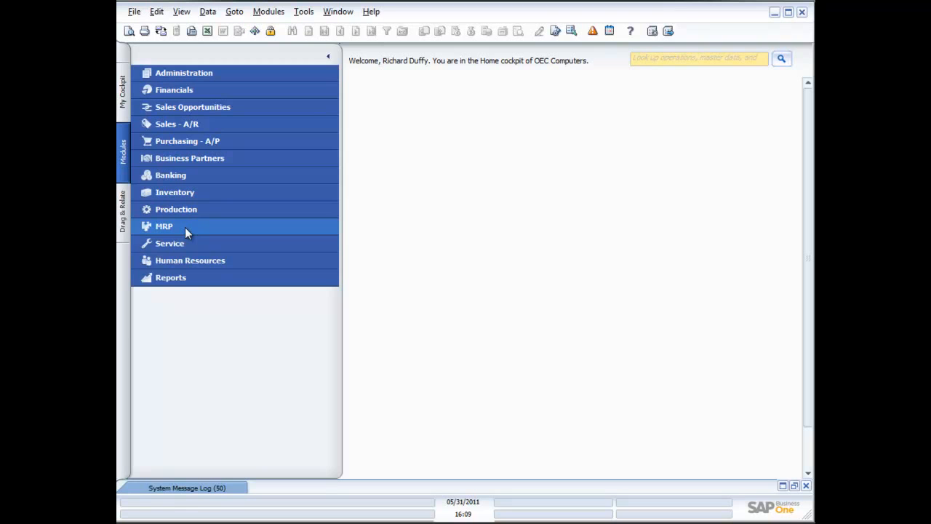
pyautogui.click(170, 228)
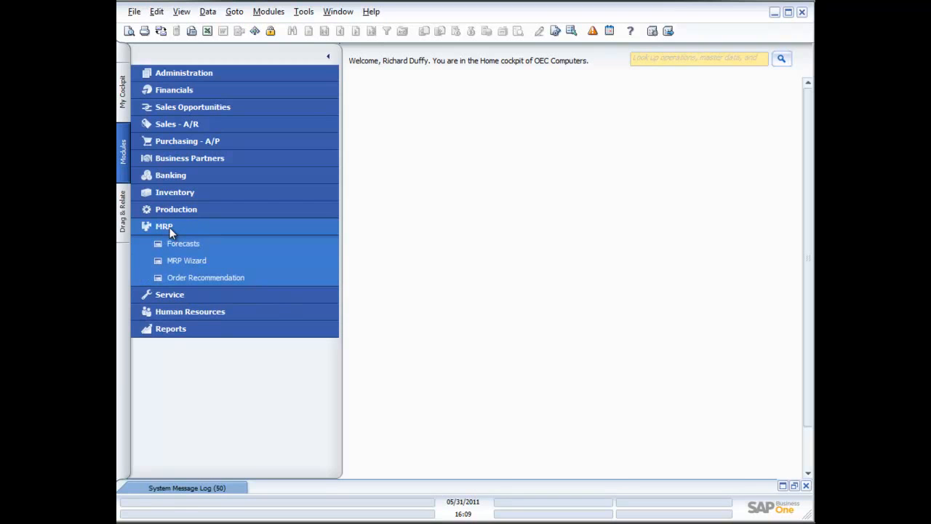